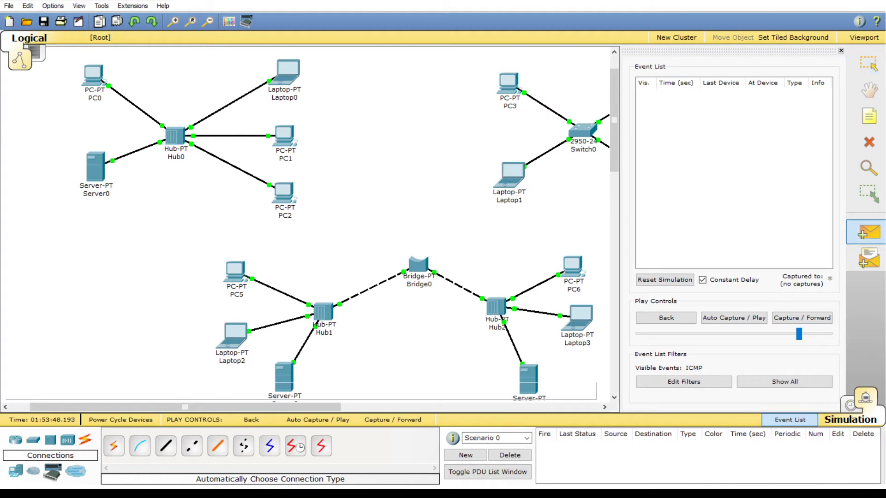
# Send a simple PDU from PC0 to Laptop0, run the automatic simulation, and delete the scenario's PDU
pyautogui.click(116, 97)
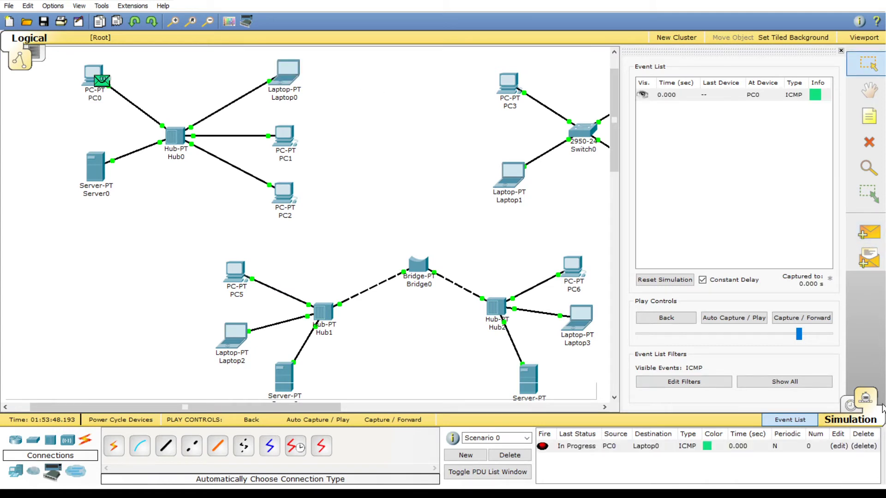
pyautogui.click(733, 317)
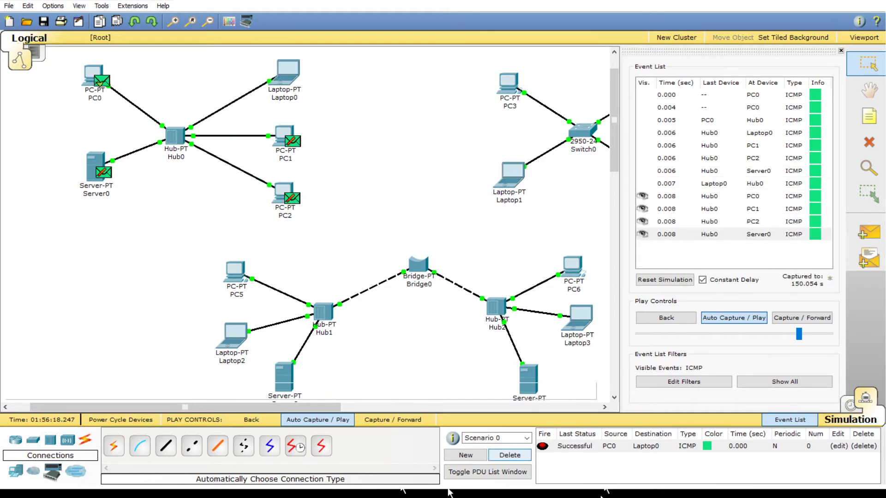
pyautogui.click(510, 455)
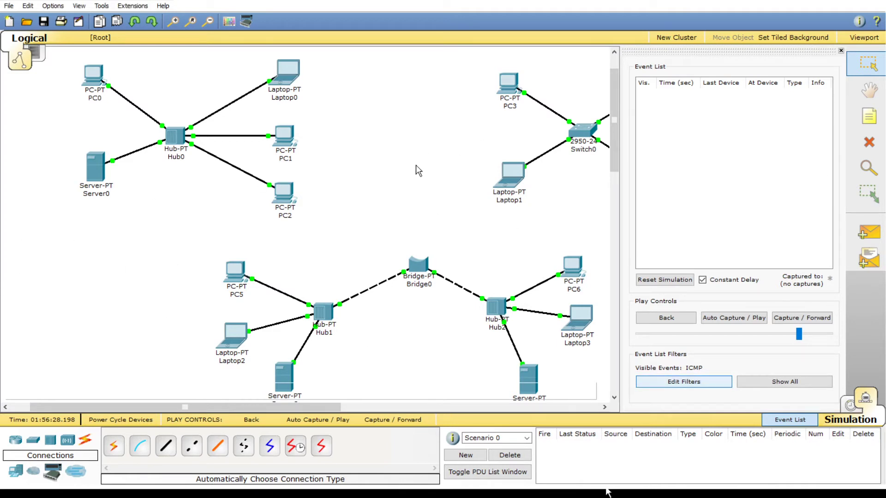
# Send a simple PDU from Server0 to PC1 through Hub0, run the automatic simulation, and delete the PDU
pyautogui.click(869, 232)
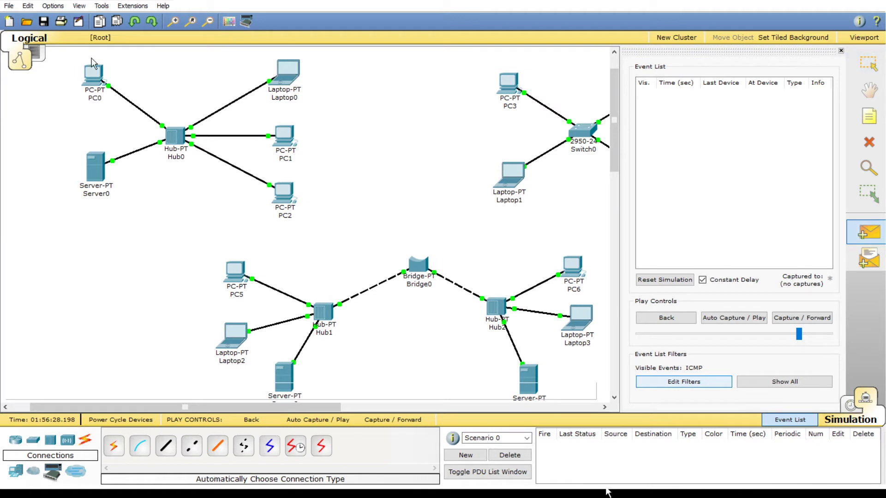
pyautogui.click(96, 167)
pyautogui.click(284, 136)
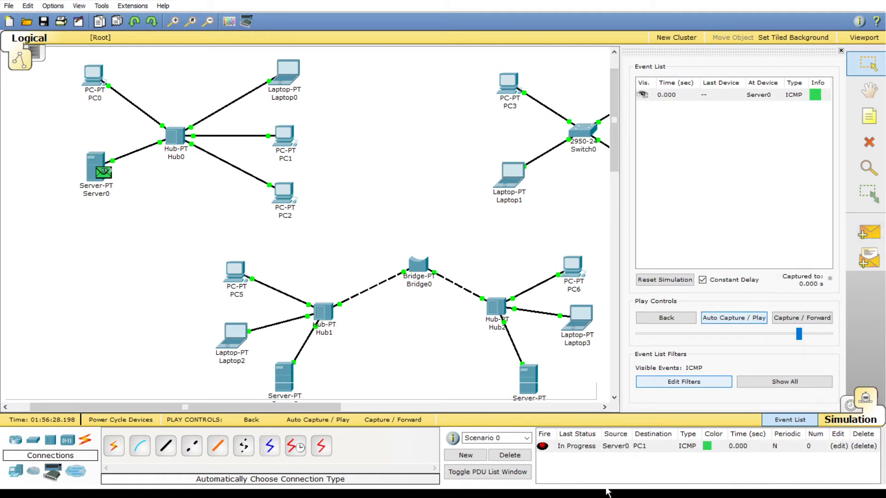
pyautogui.click(734, 318)
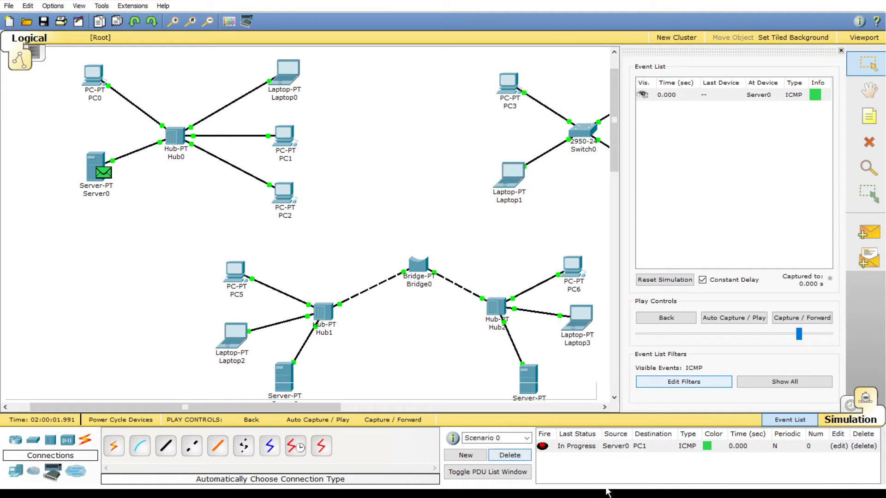
pyautogui.click(509, 455)
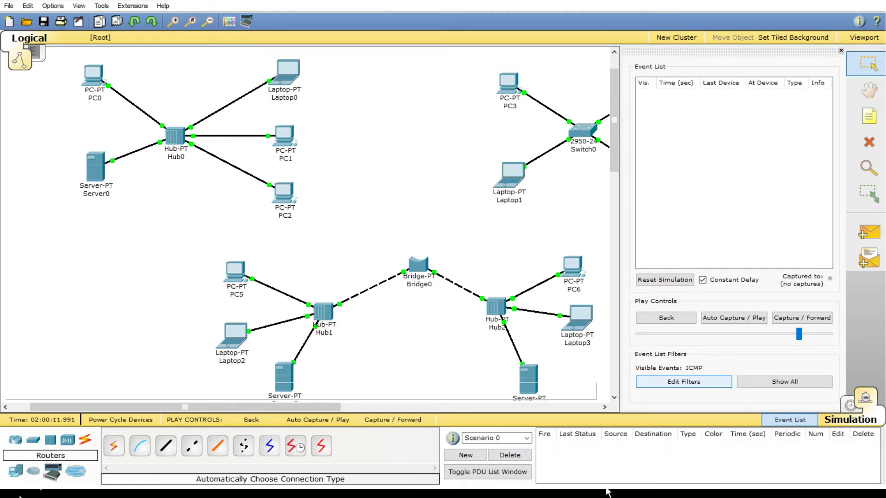
pyautogui.click(15, 471)
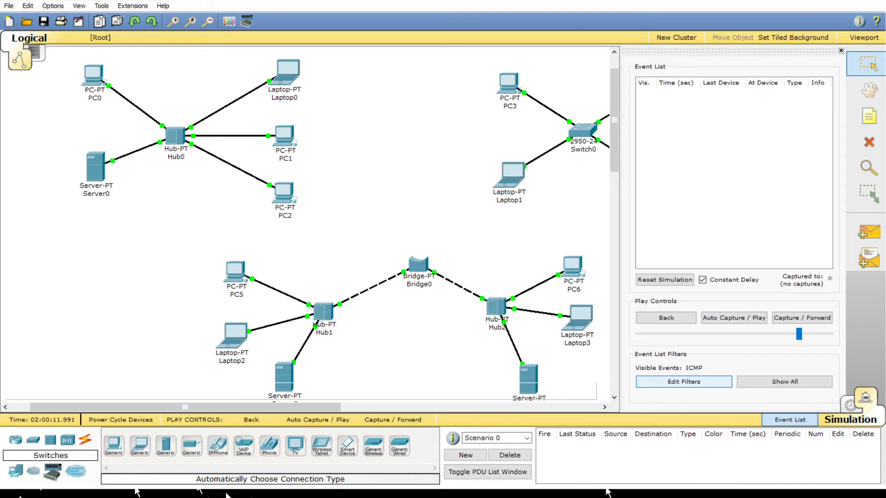
pyautogui.click(33, 440)
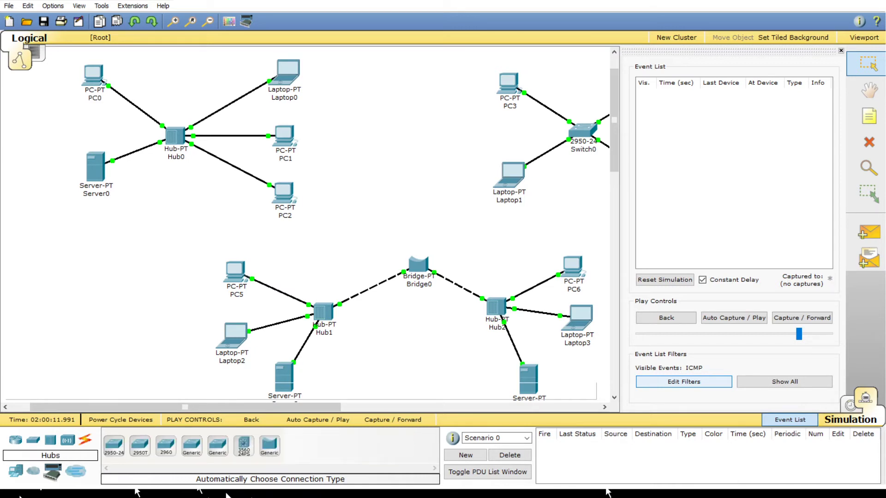
pyautogui.click(50, 440)
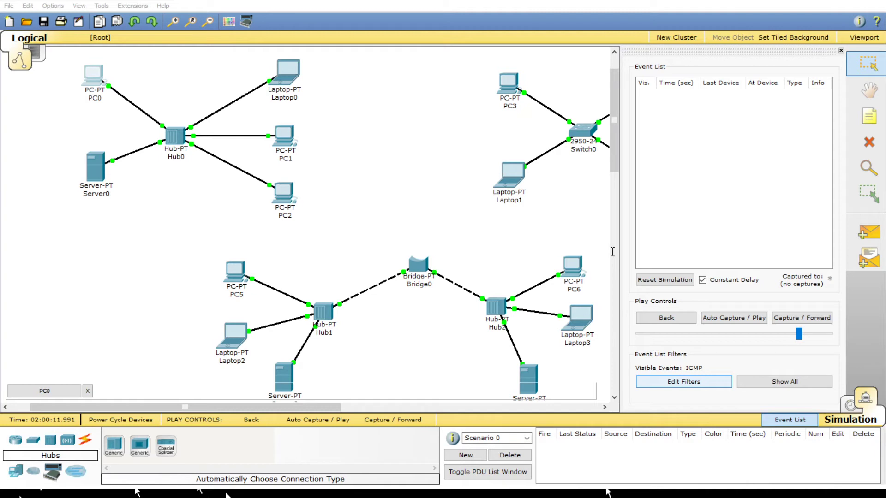
# Inspect the device windows of PC0, Server0 and PC1 in the Hub0 network, closing each one
pyautogui.click(875, 108)
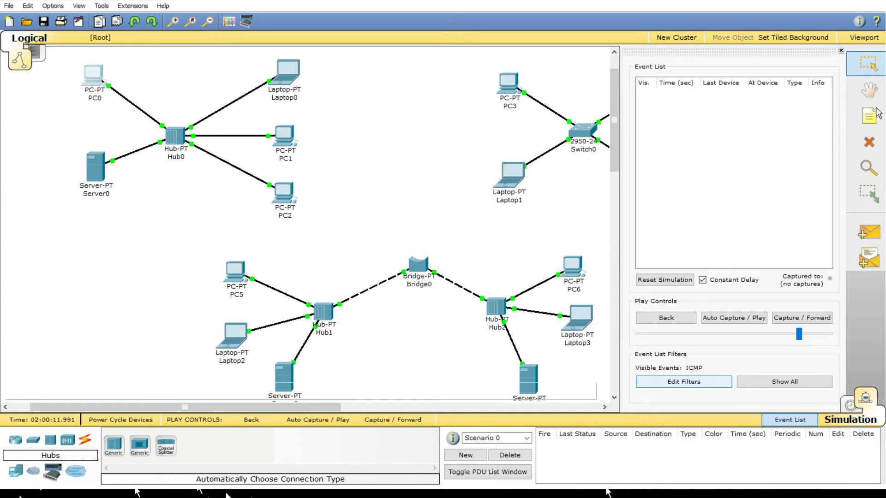
pyautogui.click(101, 97)
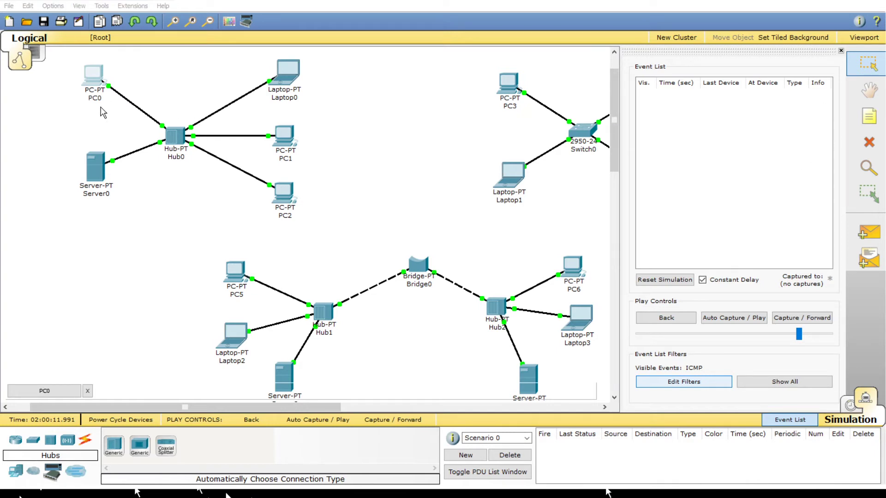
pyautogui.click(488, 37)
pyautogui.click(95, 167)
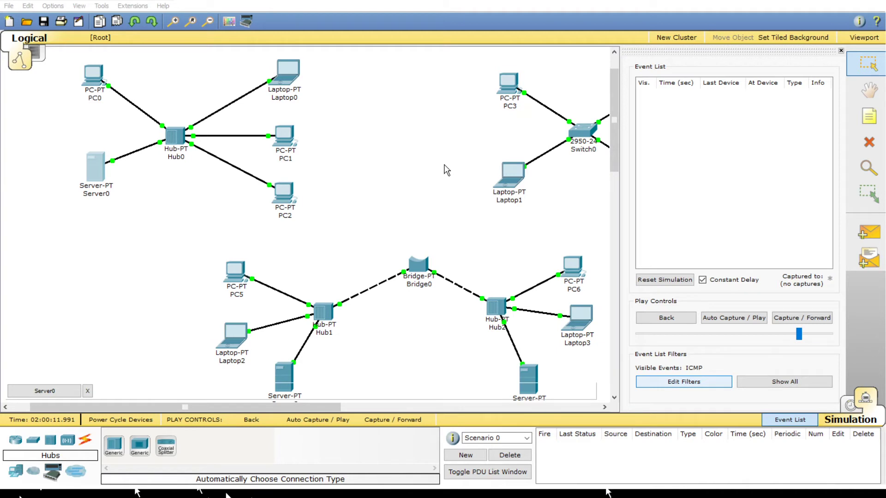
pyautogui.click(531, 90)
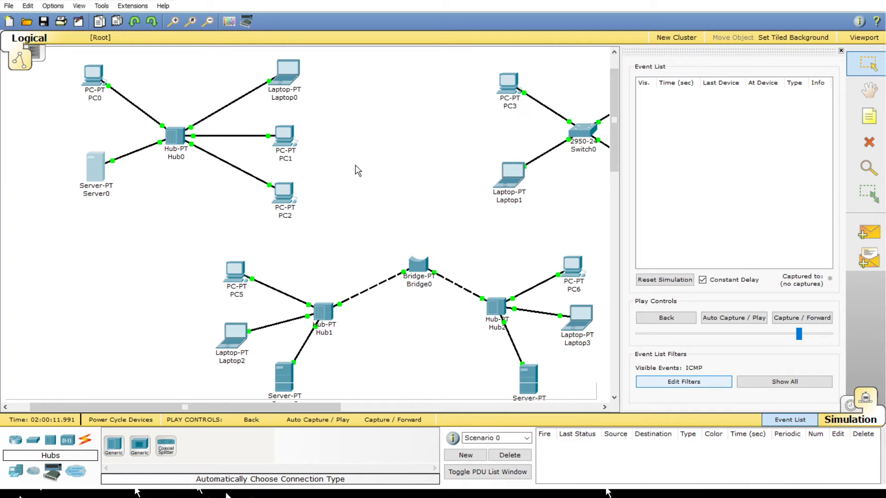
pyautogui.click(284, 136)
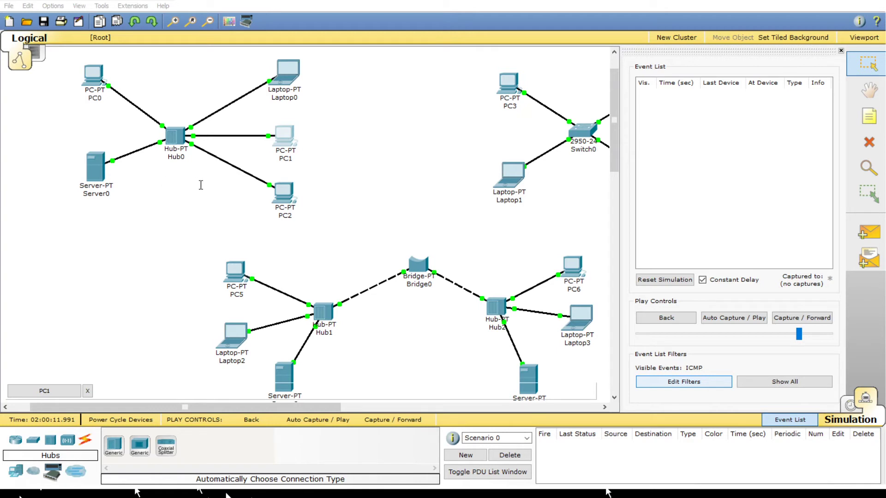
pyautogui.click(461, 20)
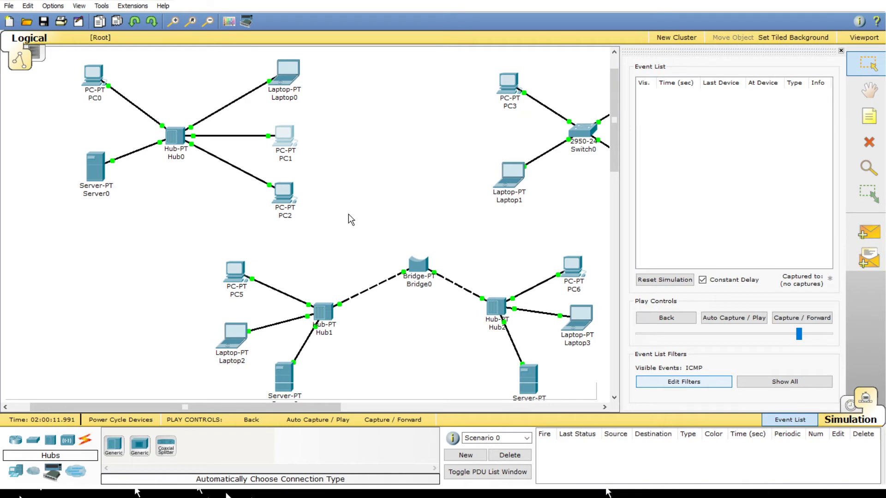
# Send a simple PDU from PC3 to Server1 through Switch0, run the automatic simulation, and delete the PDU
pyautogui.moveTo(319, 408); pyautogui.dragTo(427, 407)
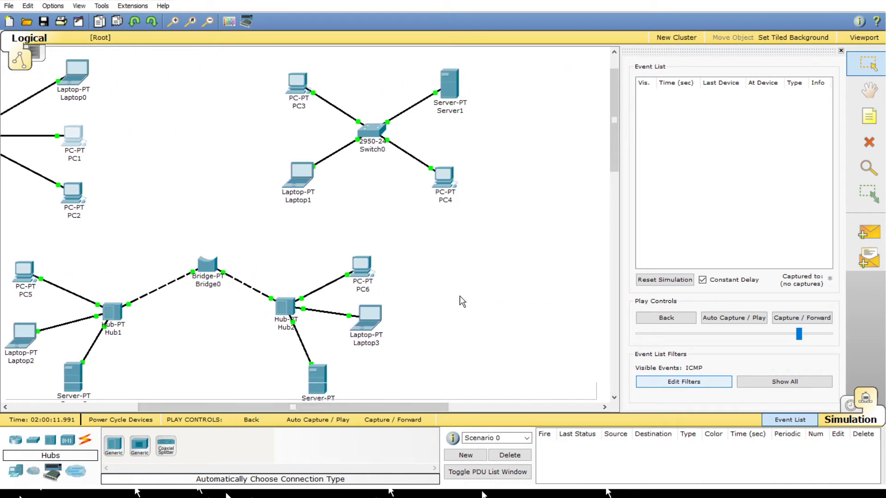
pyautogui.click(868, 232)
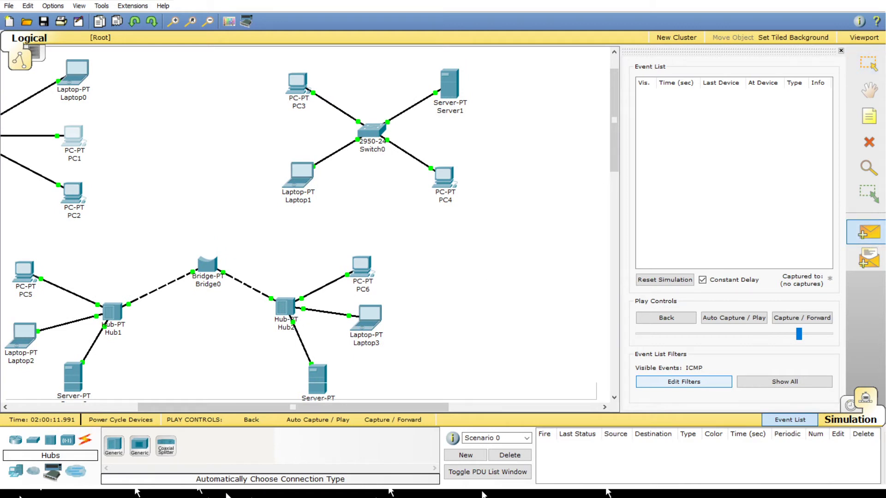
pyautogui.click(298, 83)
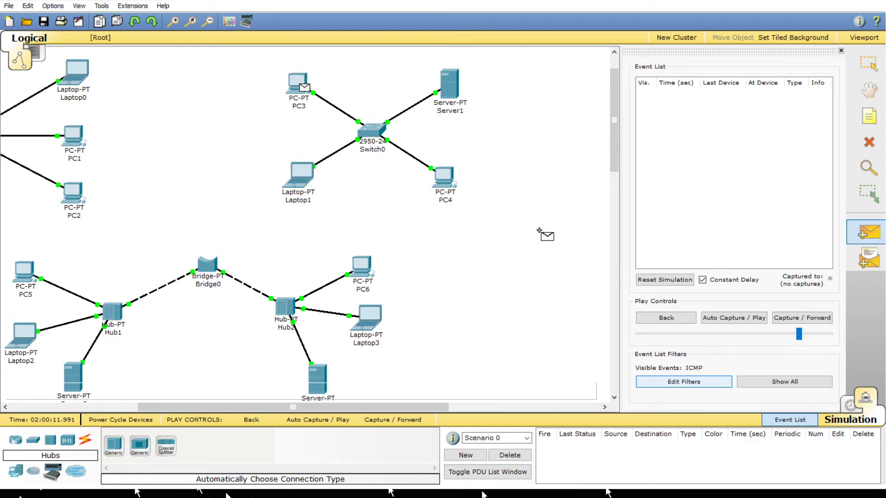
pyautogui.click(449, 84)
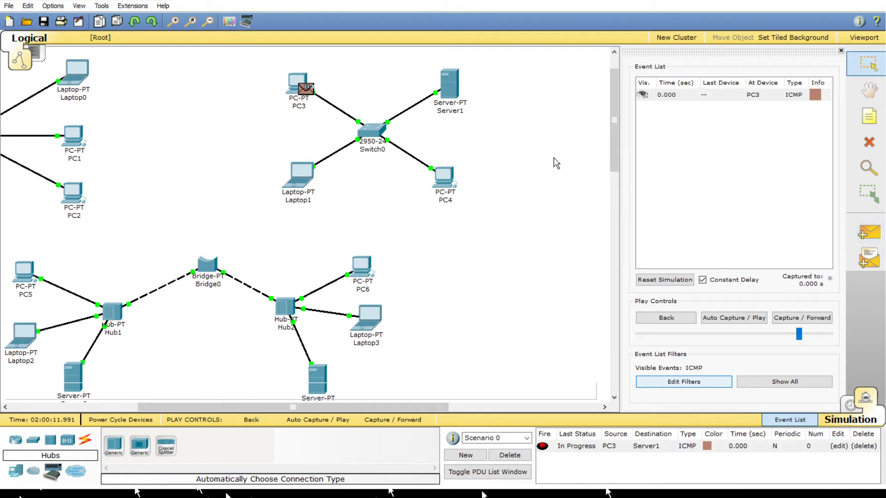
pyautogui.click(733, 318)
pyautogui.click(510, 455)
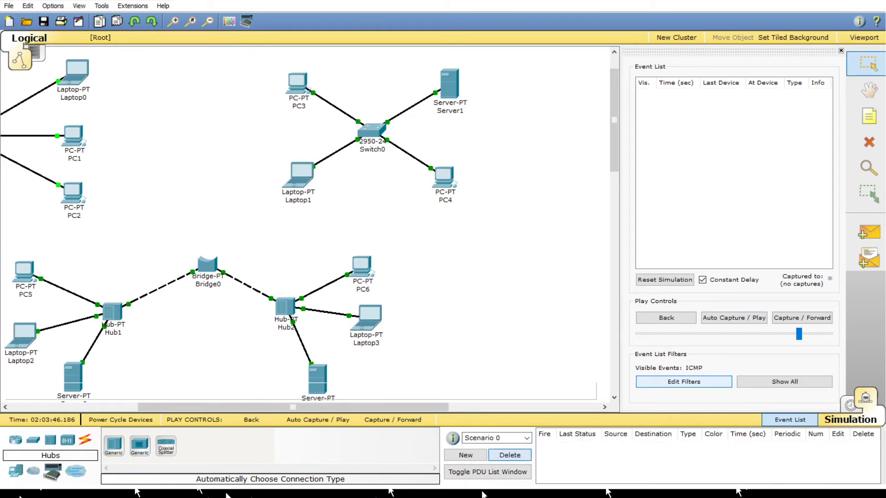
# Send a simple PDU from Laptop1 to PC3, run the automatic simulation, then reset it and delete the PDU
pyautogui.click(869, 232)
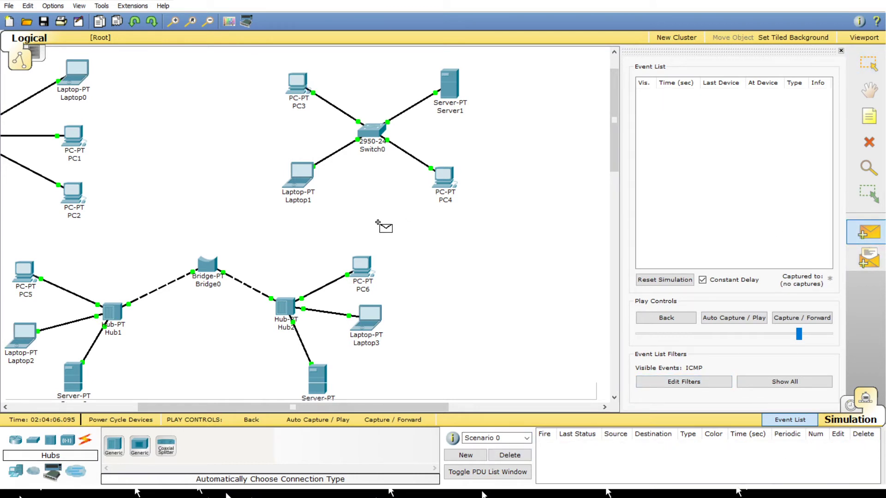
pyautogui.click(300, 175)
pyautogui.click(298, 83)
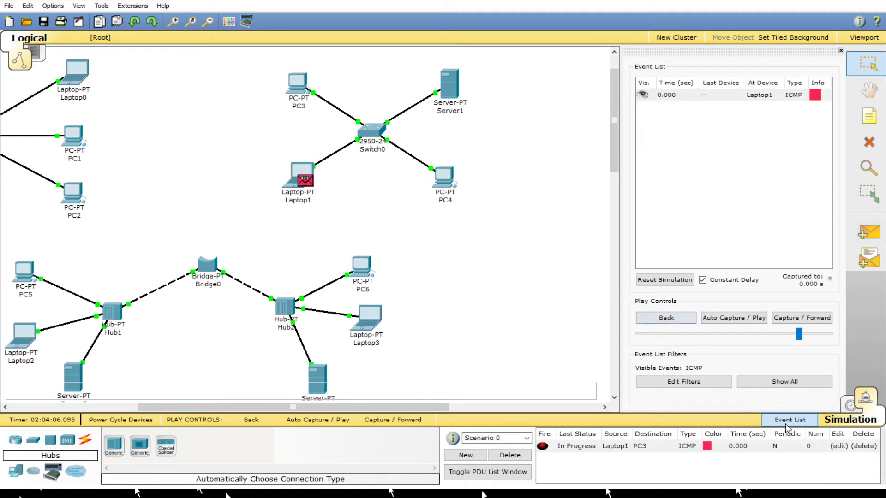
pyautogui.click(733, 318)
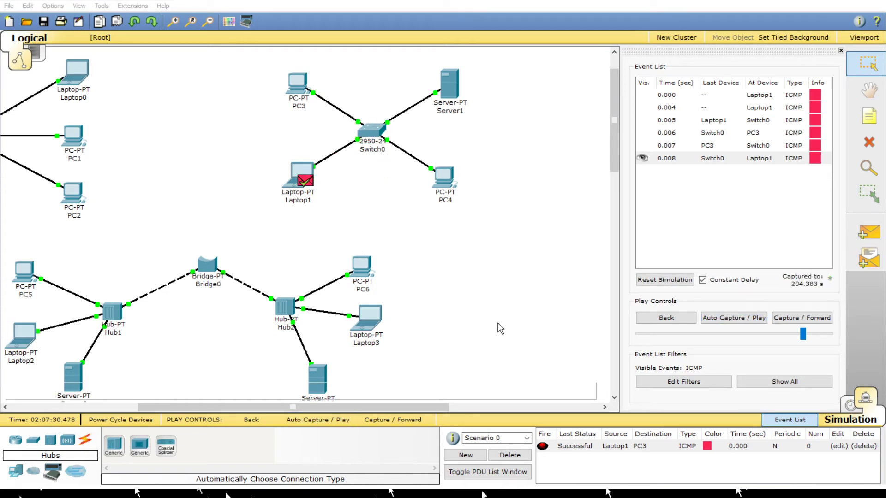
pyautogui.click(665, 279)
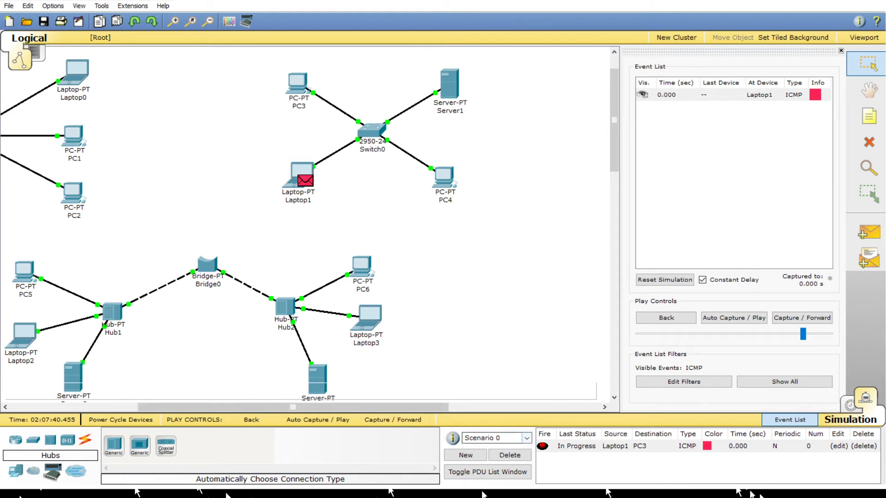
pyautogui.click(510, 455)
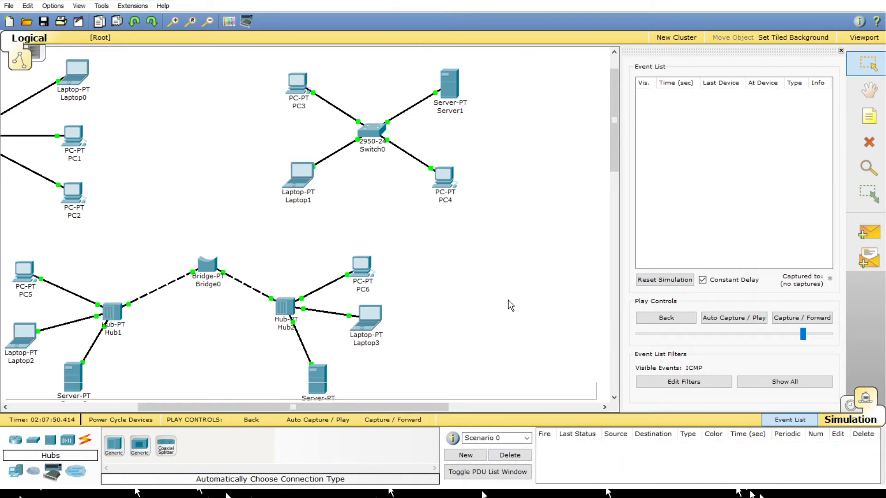
# Inspect the device windows of PC3 and Laptop1 in the Switch0 network, closing each one
pyautogui.moveTo(295, 407); pyautogui.dragTo(242, 407)
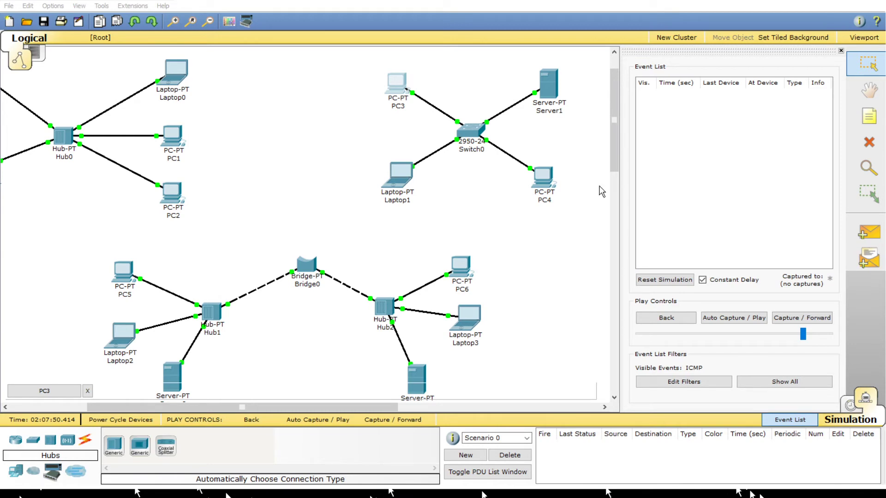
pyautogui.click(849, 93)
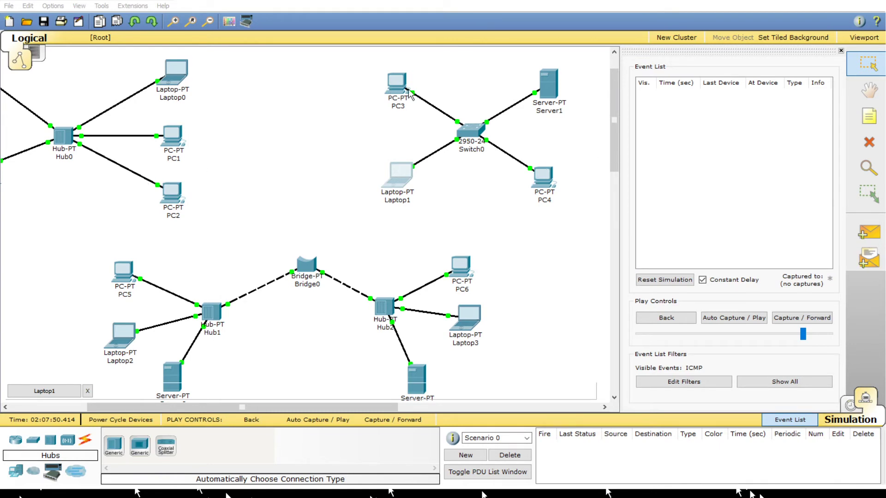
pyautogui.click(502, 29)
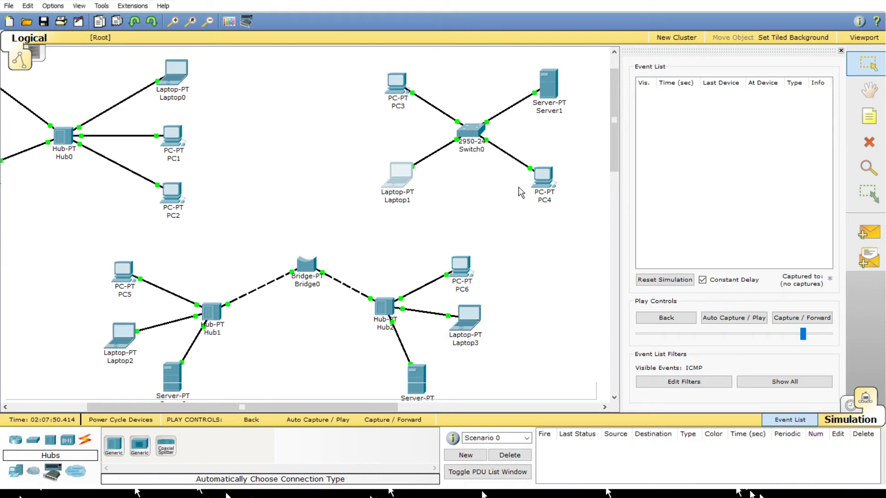
# Send a simple PDU from Server2 to PC5 in the bridged network, run the automatic simulation, and delete the PDU
pyautogui.scroll(-3, 769, 214)
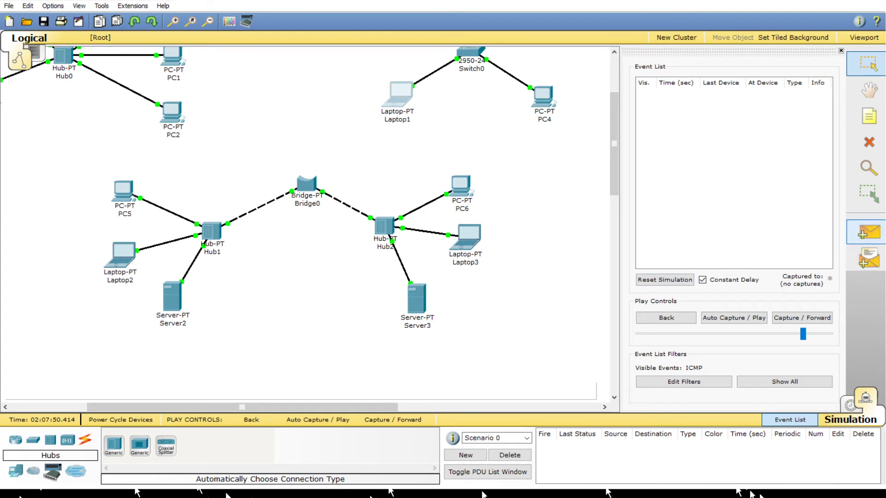
pyautogui.click(868, 233)
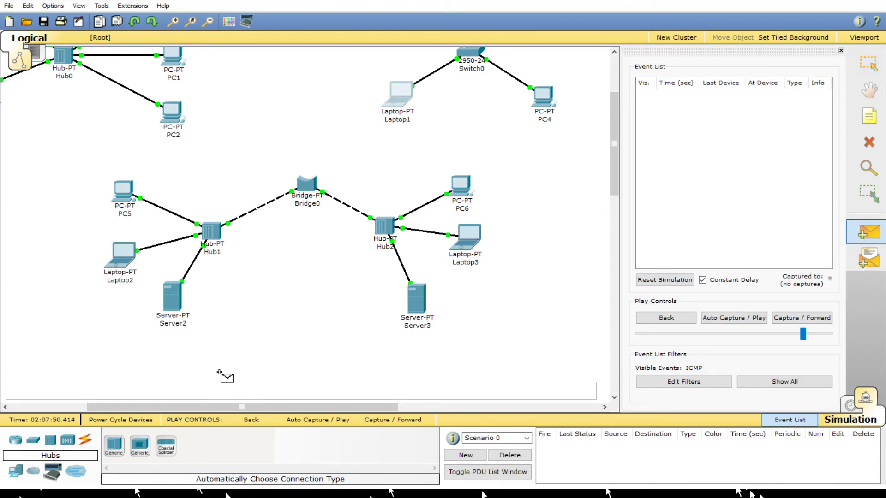
pyautogui.click(173, 297)
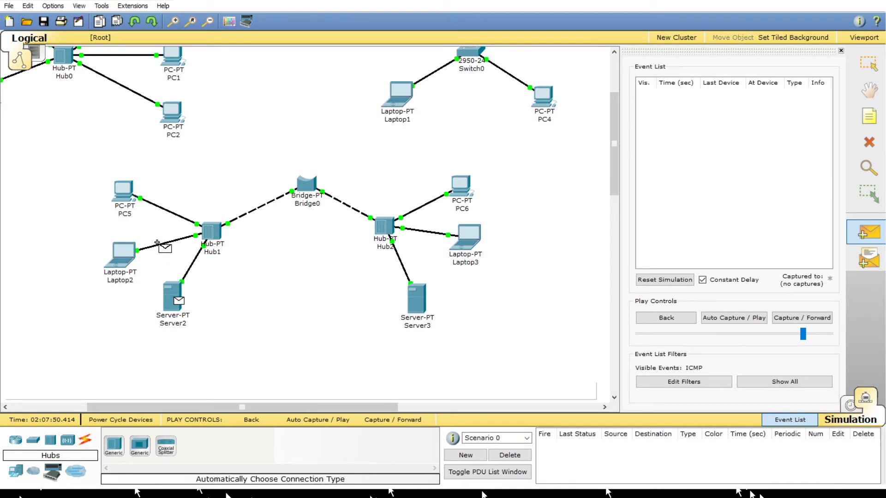
pyautogui.click(124, 189)
pyautogui.click(733, 318)
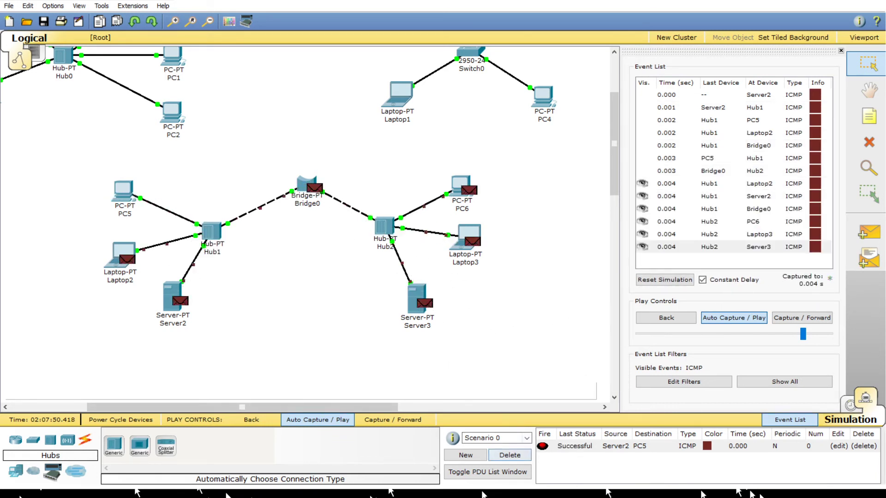
pyautogui.click(863, 446)
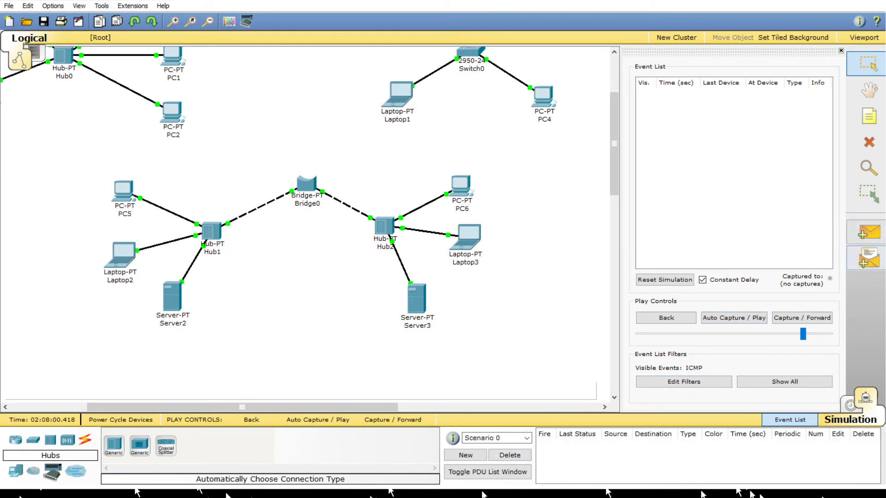
# Send a simple PDU from Server2 to Laptop2 through Hub1, run the automatic simulation, and delete the PDU
pyautogui.click(868, 232)
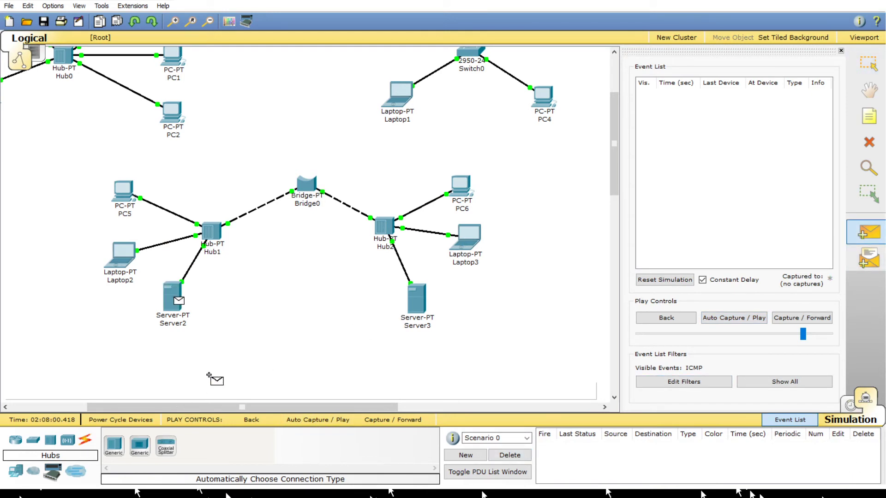
pyautogui.click(171, 298)
pyautogui.click(120, 254)
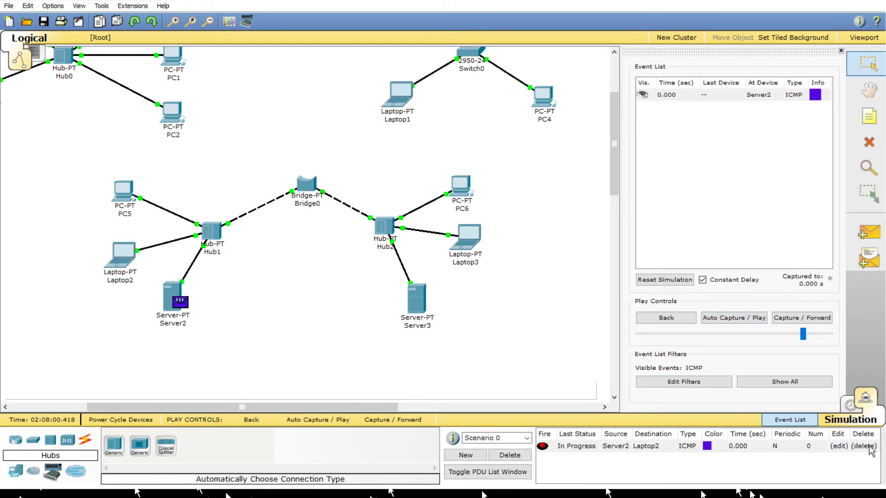
pyautogui.click(733, 318)
pyautogui.click(510, 455)
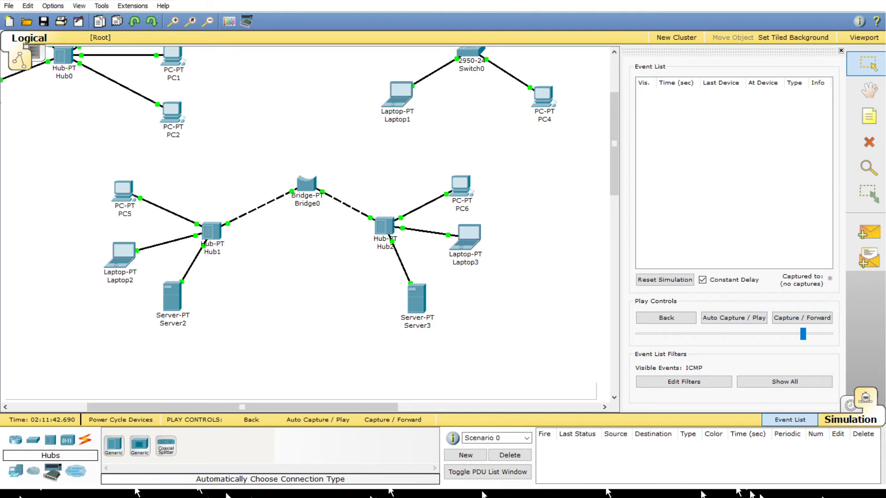
# Send a simple PDU from Laptop2 to Server2, run the automatic simulation, then reset it and delete the PDU
pyautogui.click(869, 232)
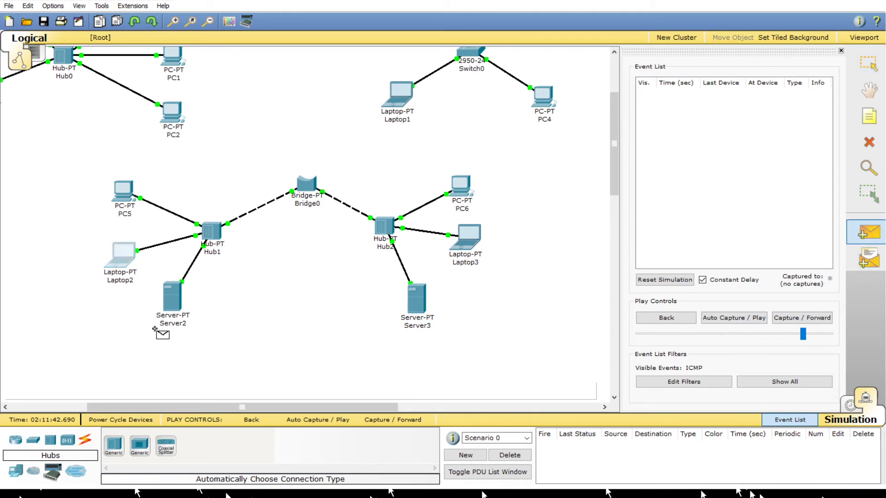
pyautogui.click(156, 329)
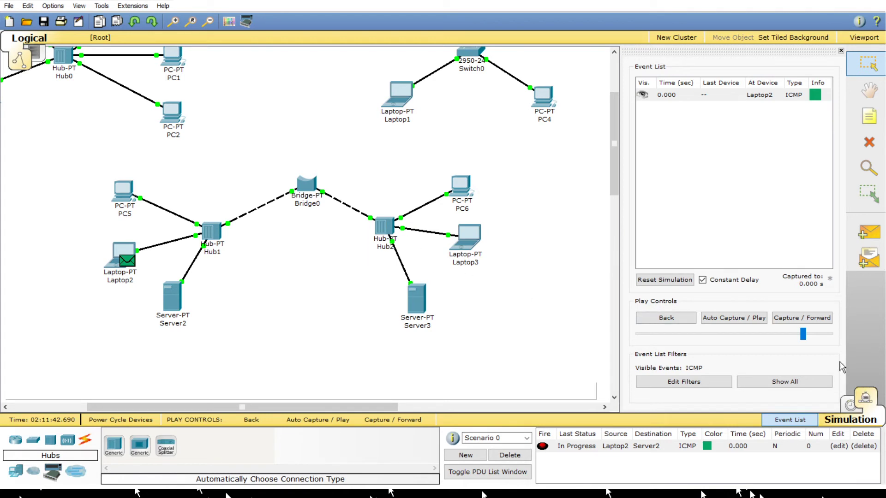
pyautogui.click(734, 318)
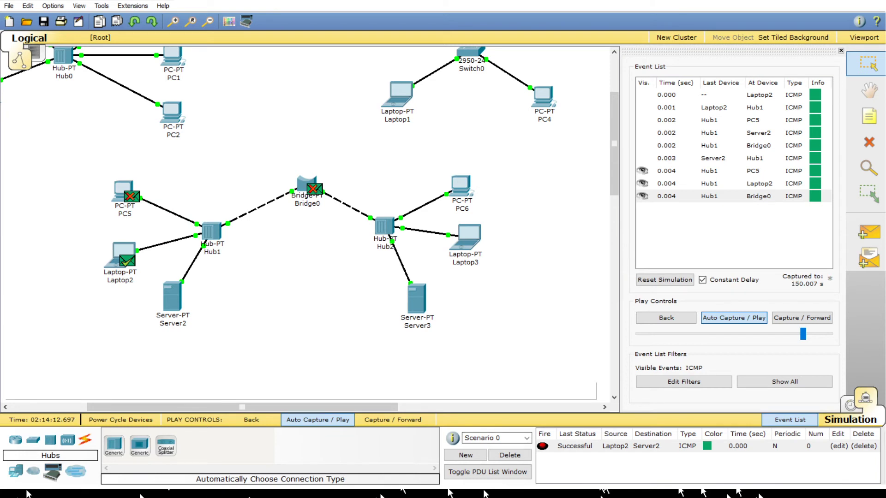
pyautogui.click(665, 280)
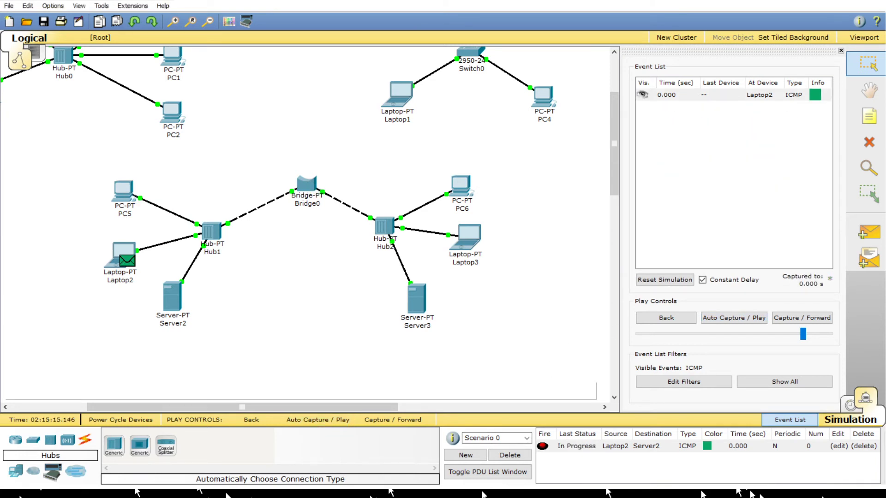
pyautogui.click(869, 233)
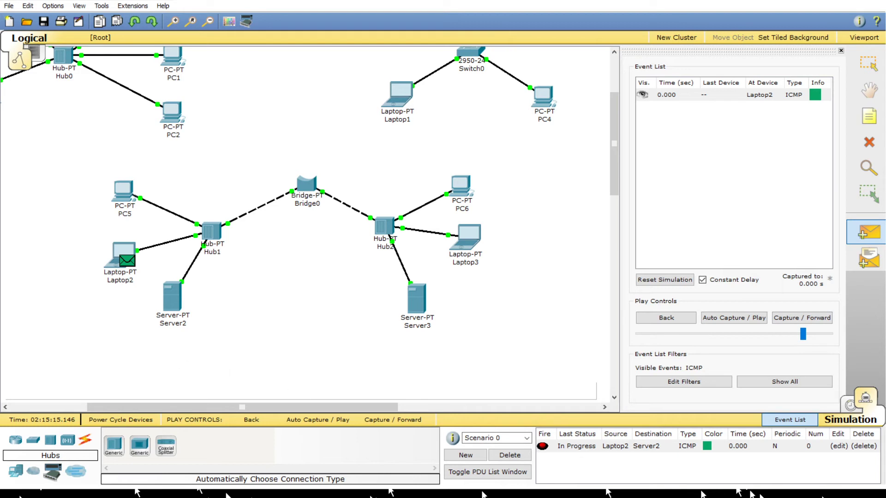
pyautogui.click(509, 455)
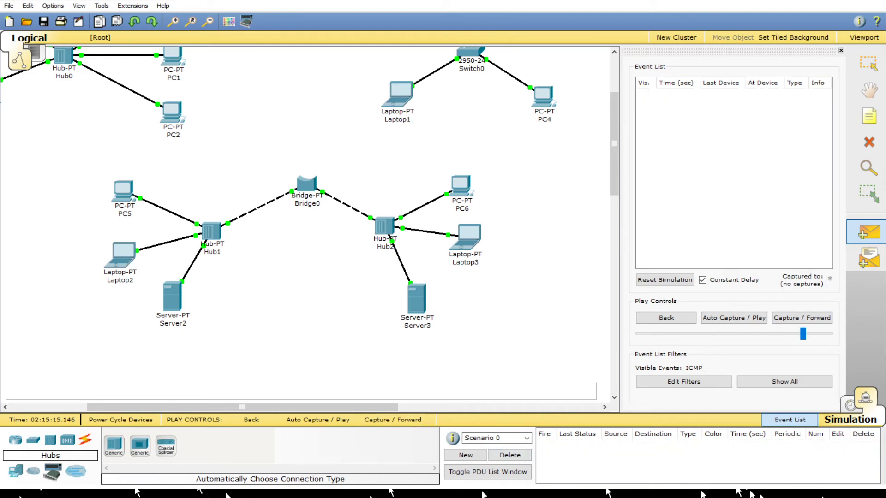
# Send a simple PDU from Server2 to Server3 across Bridge0, run the automatic simulation, then reset it and delete the PDU
pyautogui.click(175, 300)
pyautogui.click(416, 299)
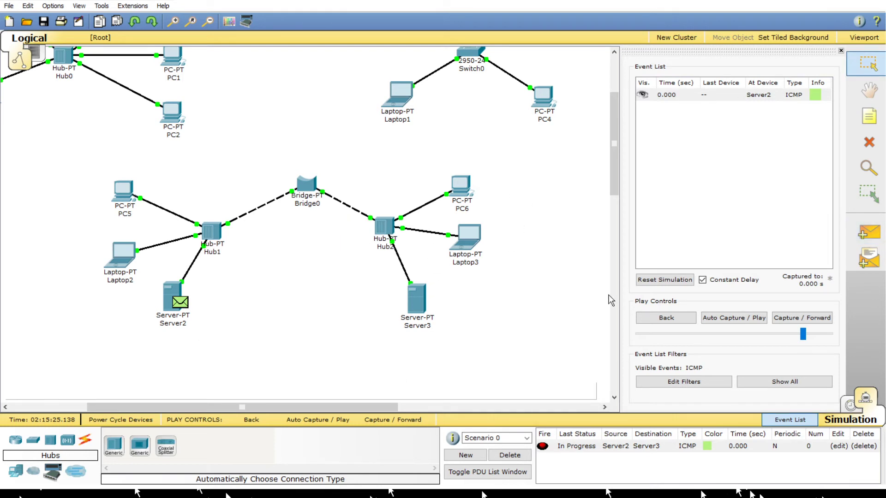
pyautogui.click(733, 318)
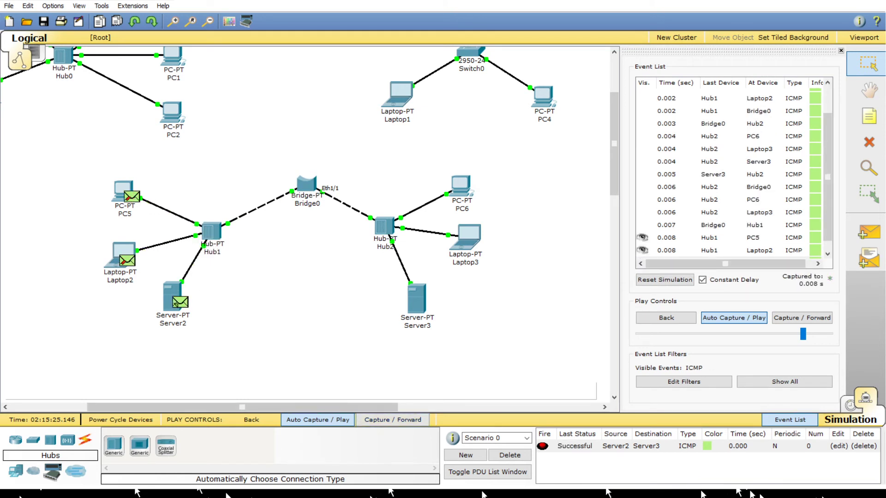
pyautogui.click(734, 318)
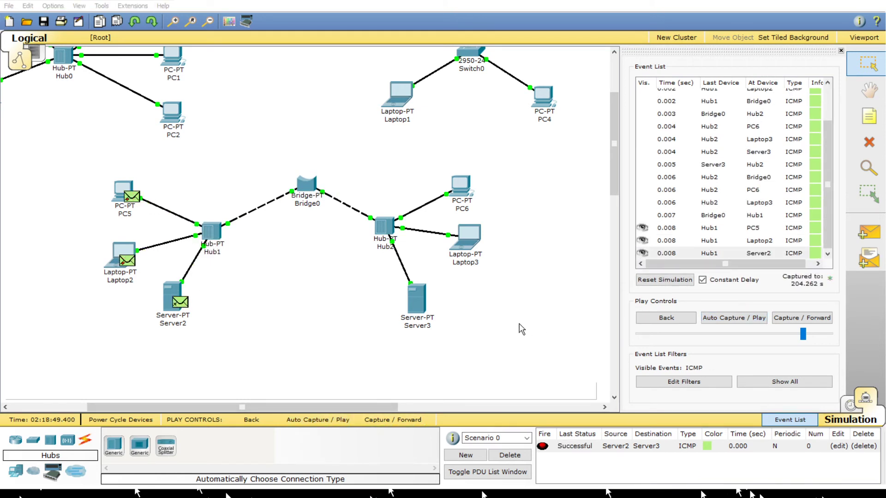
pyautogui.click(664, 280)
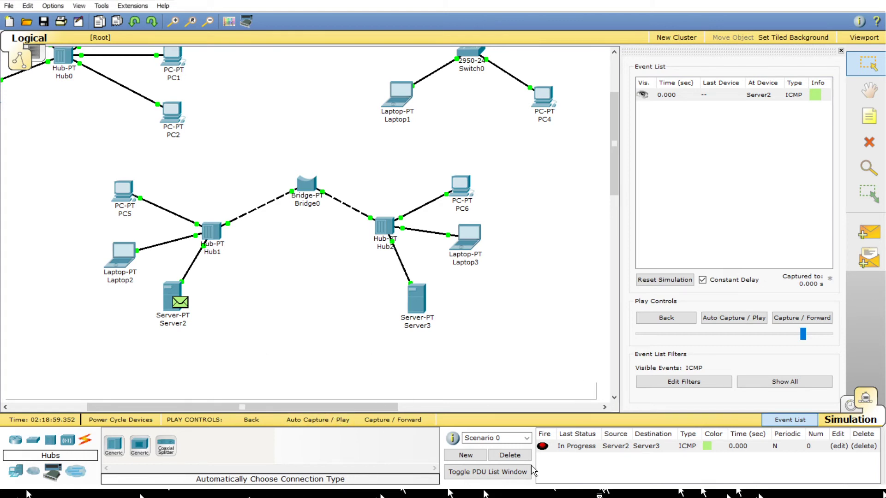
pyautogui.click(510, 455)
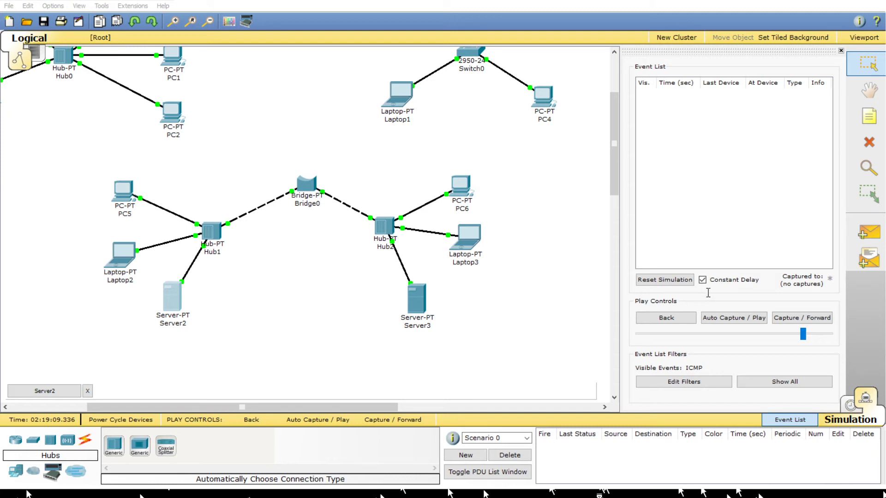
pyautogui.hotkey('alt', 'F4')
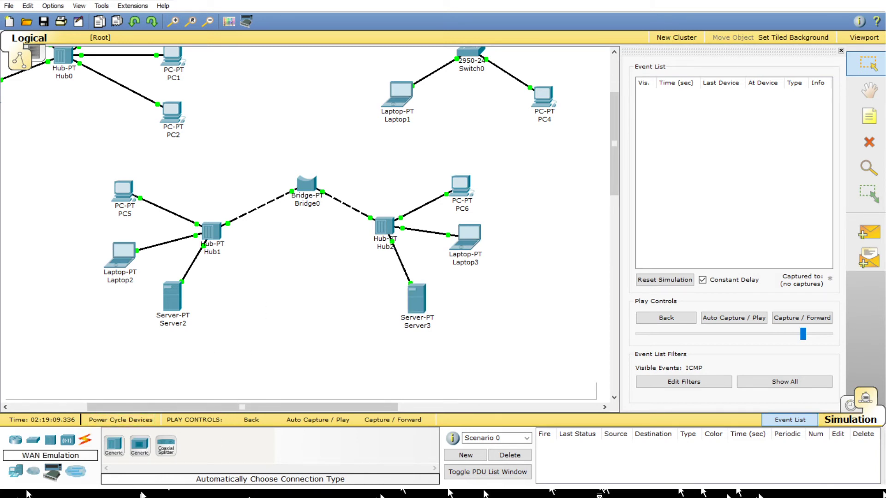
pyautogui.click(16, 471)
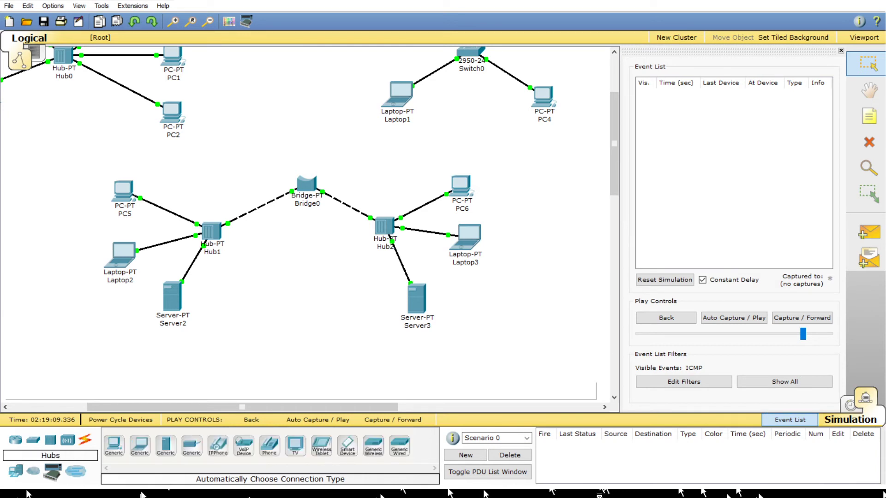
pyautogui.click(33, 440)
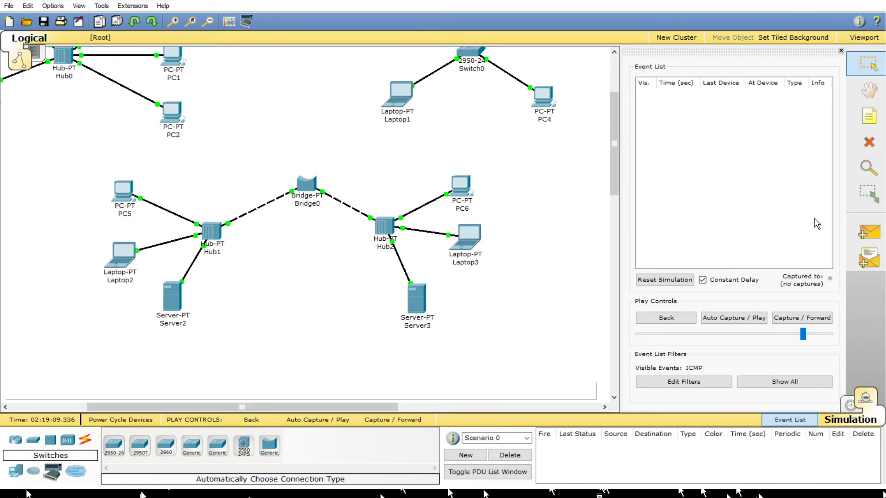
# Try sending a simple PDU from PC3 to Server1 through Switch0 in the simulation, then delete it
pyautogui.scroll(3, 767, 222)
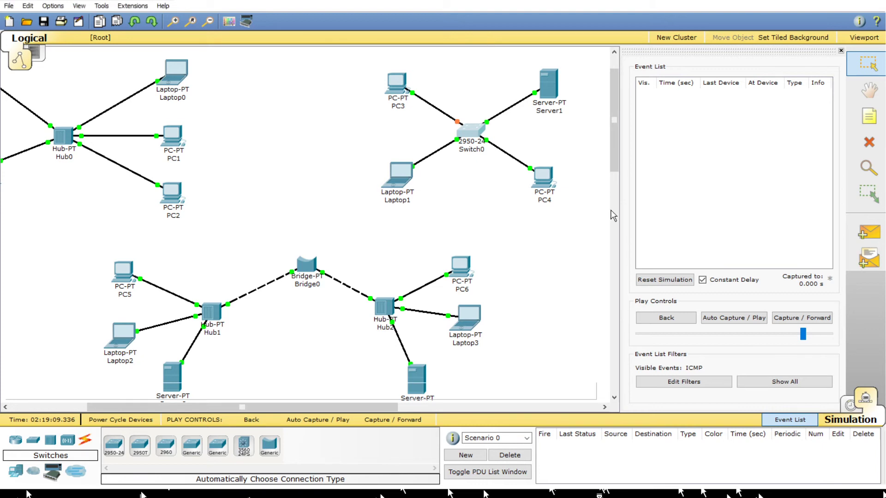
pyautogui.click(869, 232)
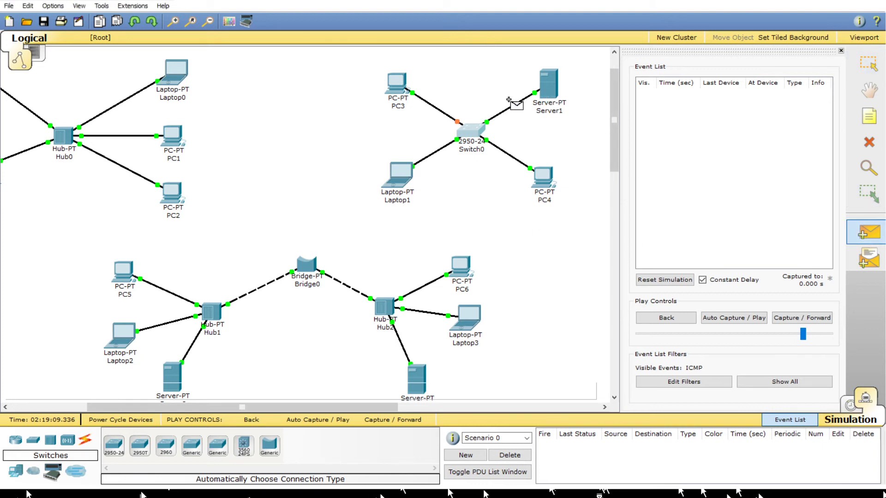
pyautogui.click(398, 83)
pyautogui.click(549, 84)
pyautogui.click(734, 317)
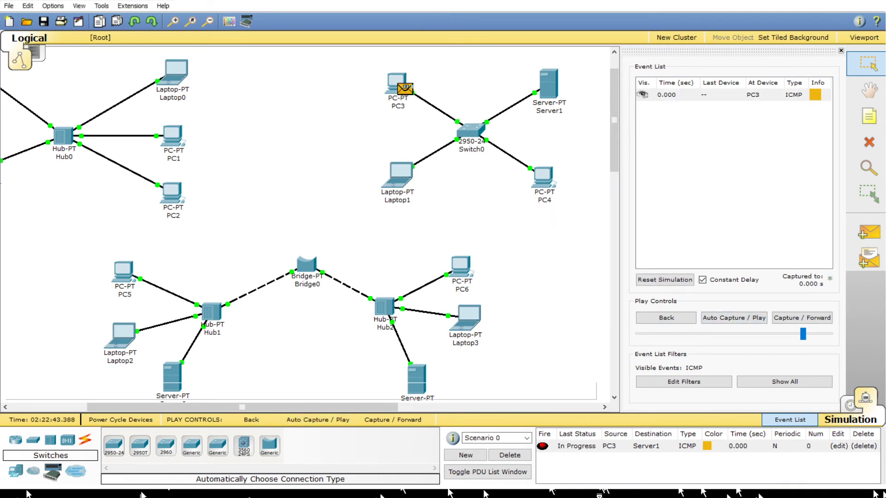
pyautogui.click(509, 455)
# Send the simple PDU from PC3 to Server1 again, run the automatic simulation, and delete the PDU
pyautogui.press('p')
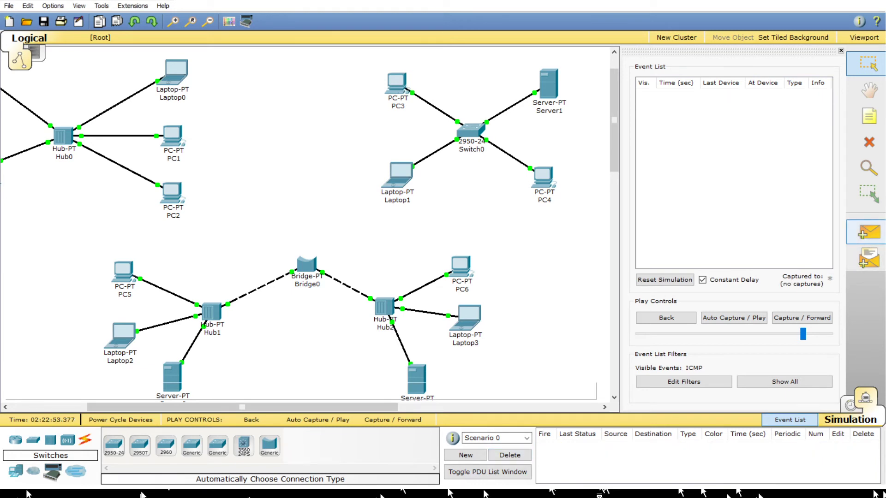
pyautogui.click(397, 84)
pyautogui.click(548, 86)
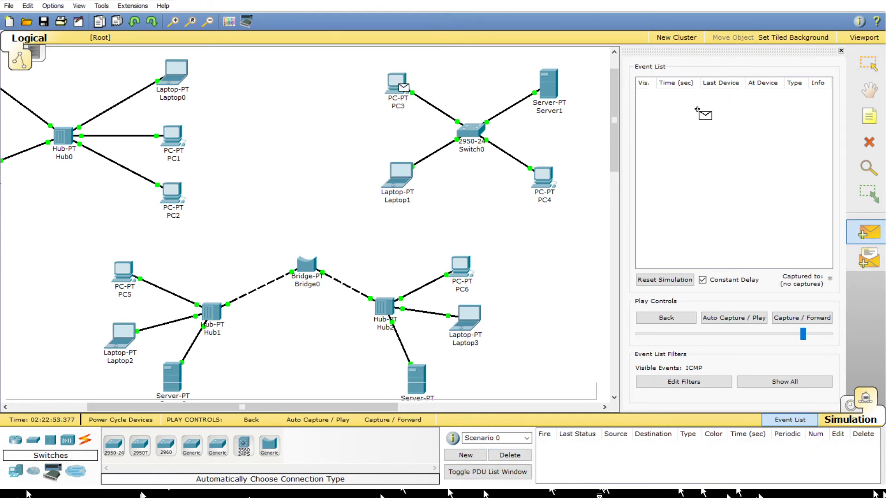
pyautogui.click(733, 317)
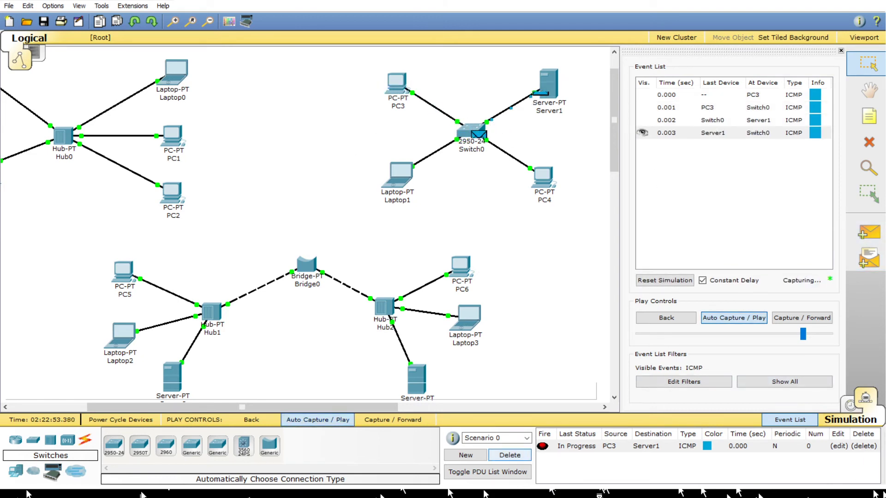
pyautogui.click(509, 455)
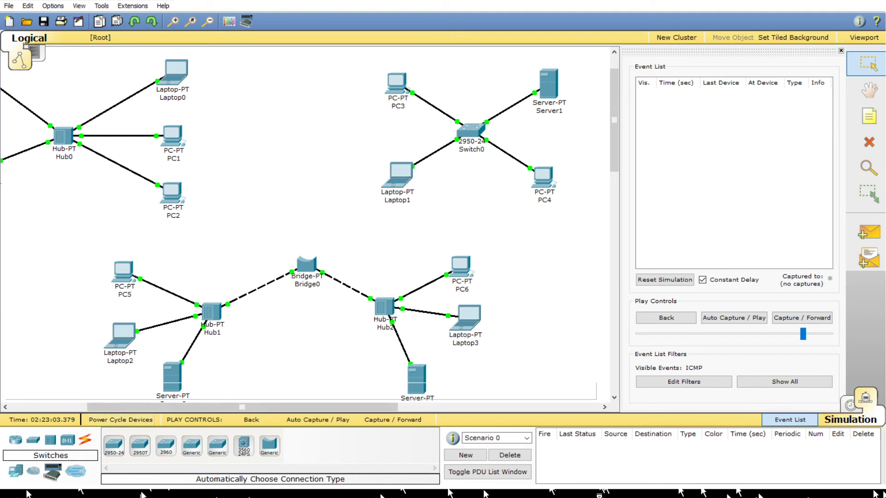
# Display the available cable connection types, then switch to Chrome and view the UTP-RJ45 cable configuration page
pyautogui.click(85, 439)
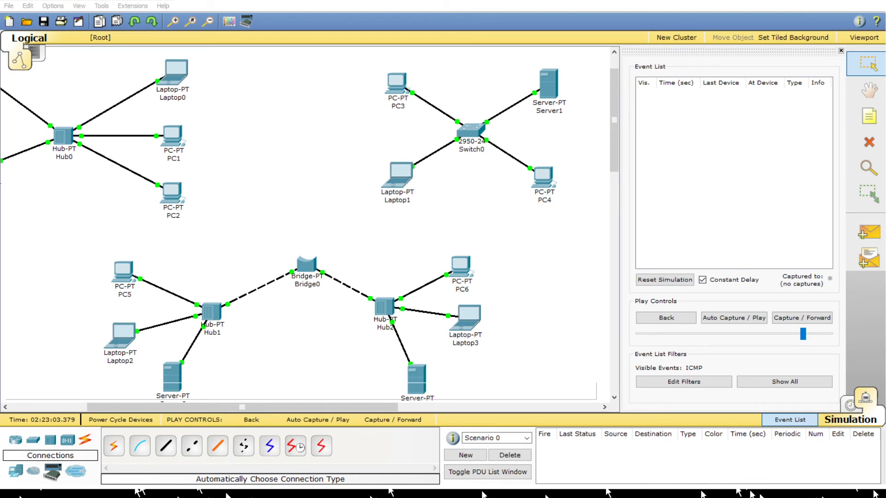
pyautogui.hotkey('alt', 'Tab')
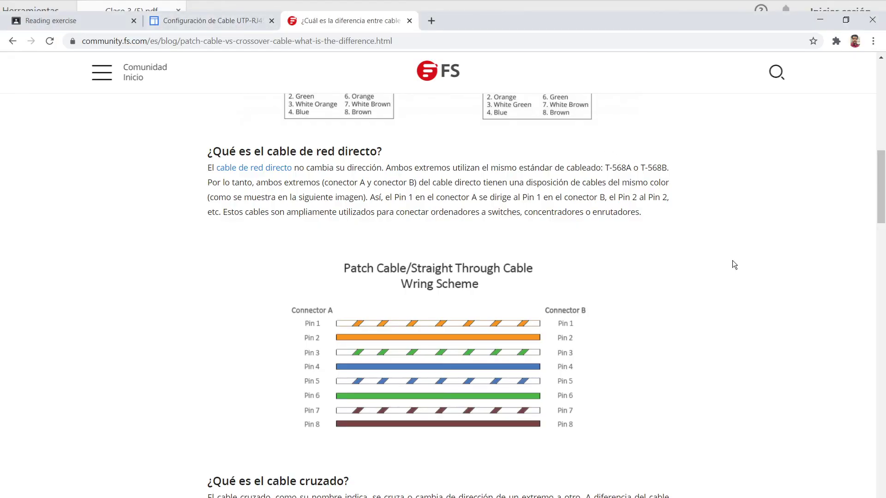
pyautogui.click(237, 12)
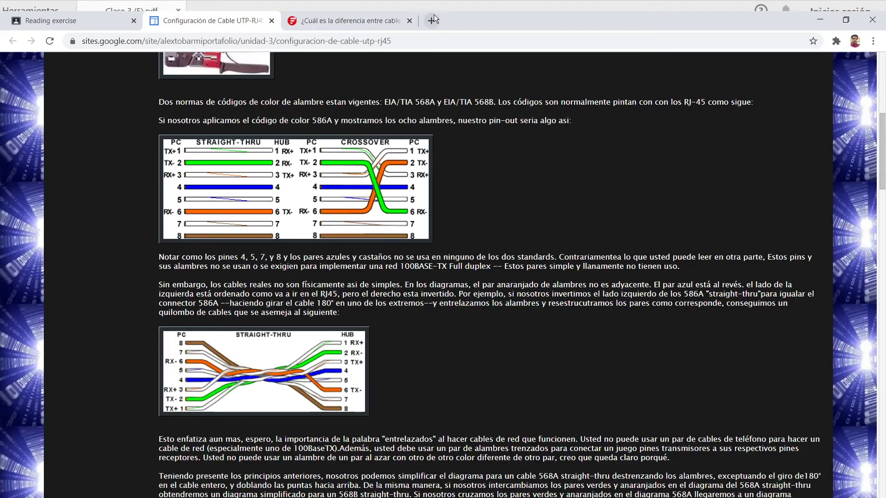
# Search Google Images for "utp cable de red" and preview the blue "Cable de Red UTP Categoría 5e" picture
pyautogui.click(432, 18)
pyautogui.write('utp')
pyautogui.press('Return')
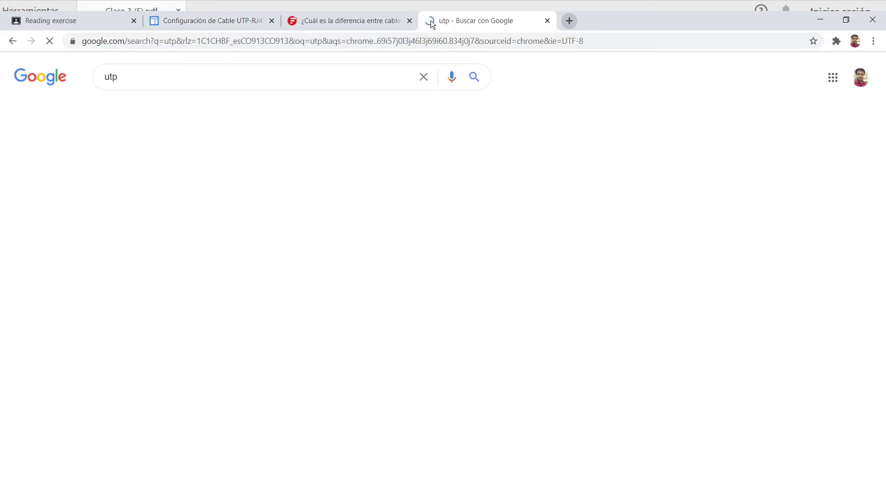
pyautogui.click(206, 111)
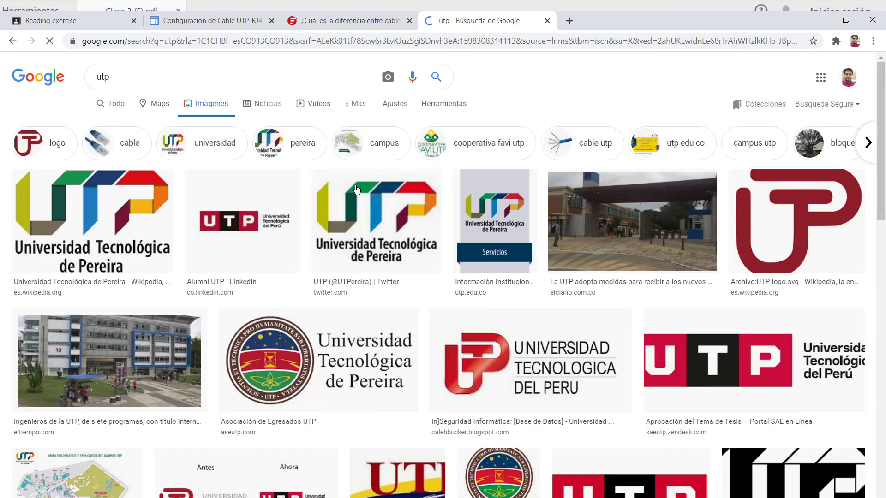
pyautogui.click(160, 84)
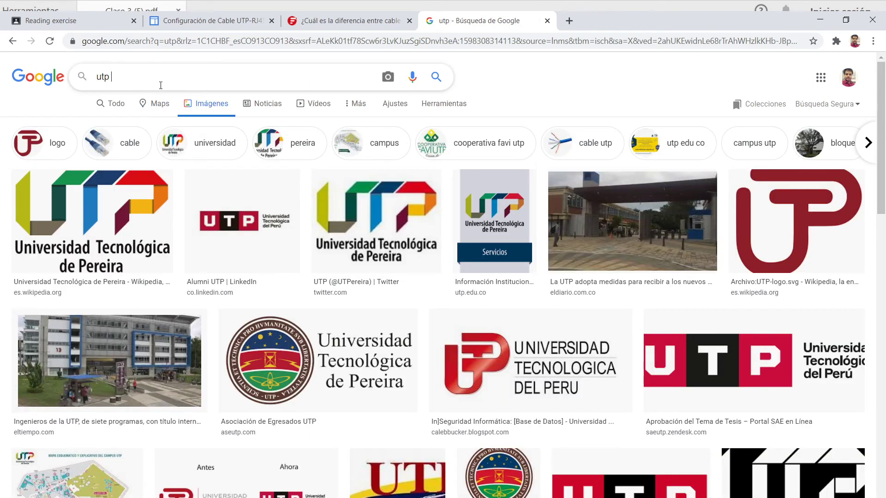
pyautogui.write('cable de red')
pyautogui.press('Return')
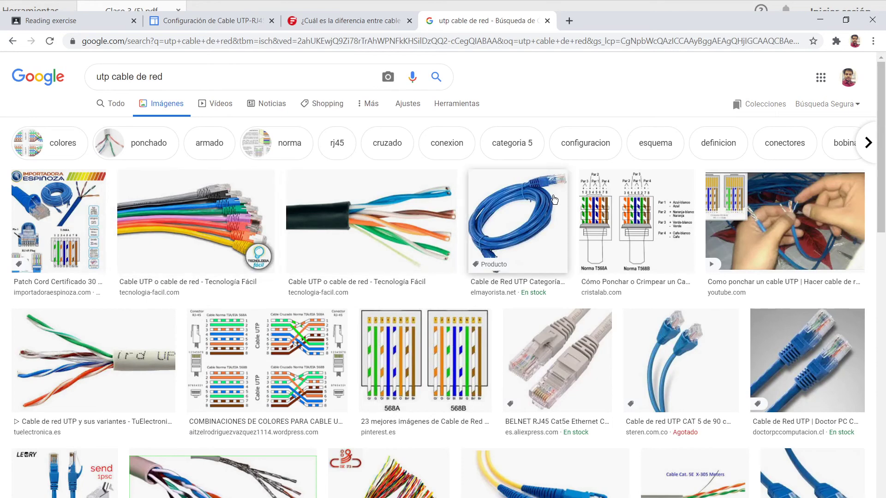
pyautogui.click(511, 178)
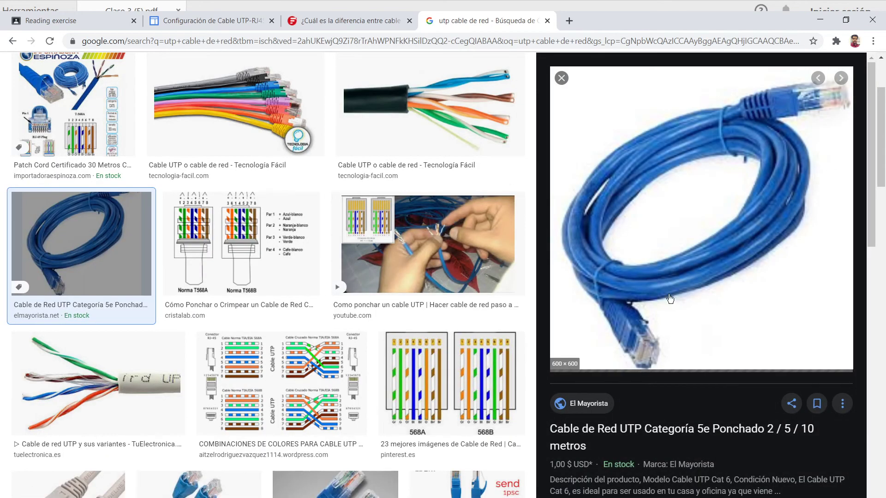
# Examine the T-568A and T-568B RJ45 pinouts and the straight-through wiring scheme in the FS article on patch versus crossover cables
pyautogui.click(355, 14)
pyautogui.moveTo(880, 202); pyautogui.dragTo(867, 150)
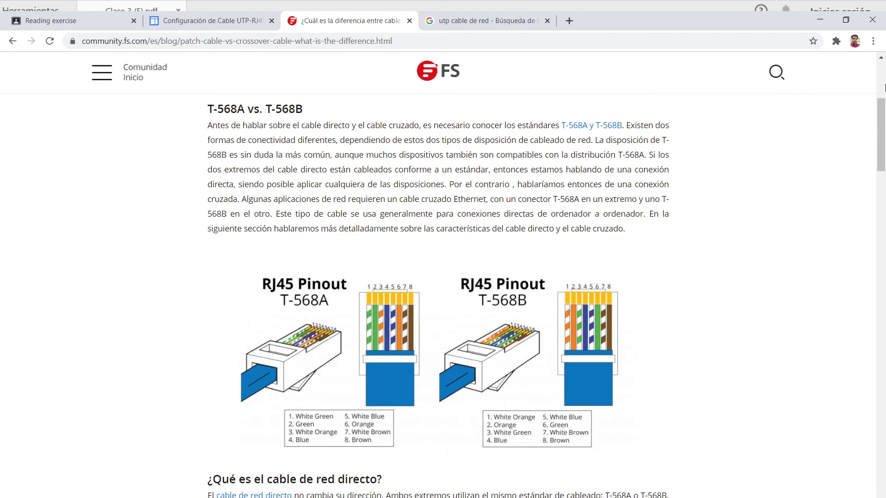
pyautogui.moveTo(885, 132); pyautogui.dragTo(869, 201)
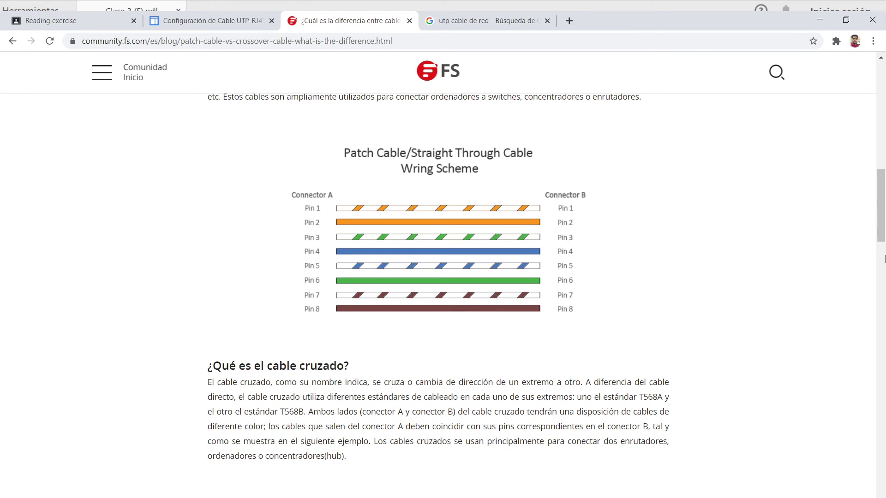
pyautogui.moveTo(881, 212); pyautogui.dragTo(843, 161)
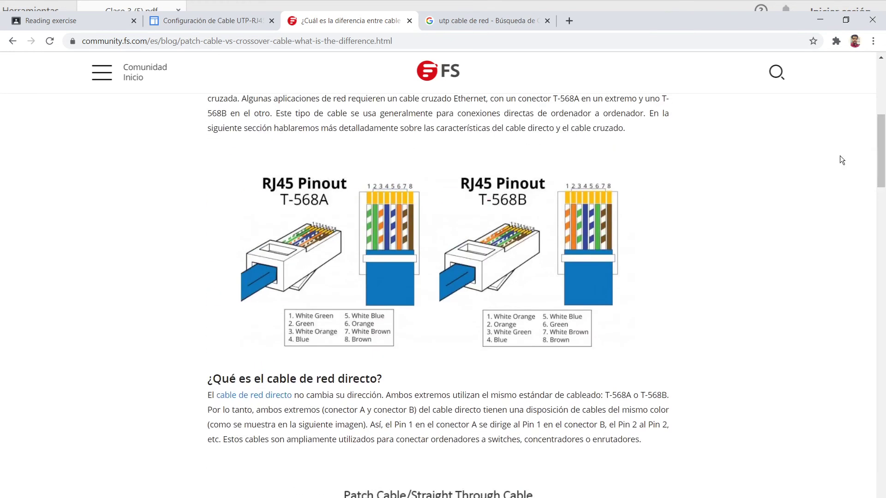
# Compare the blue UTP cable picture with the RJ45 pinouts and the straight-through and crossover wiring schemes on the reference pages
pyautogui.click(438, 14)
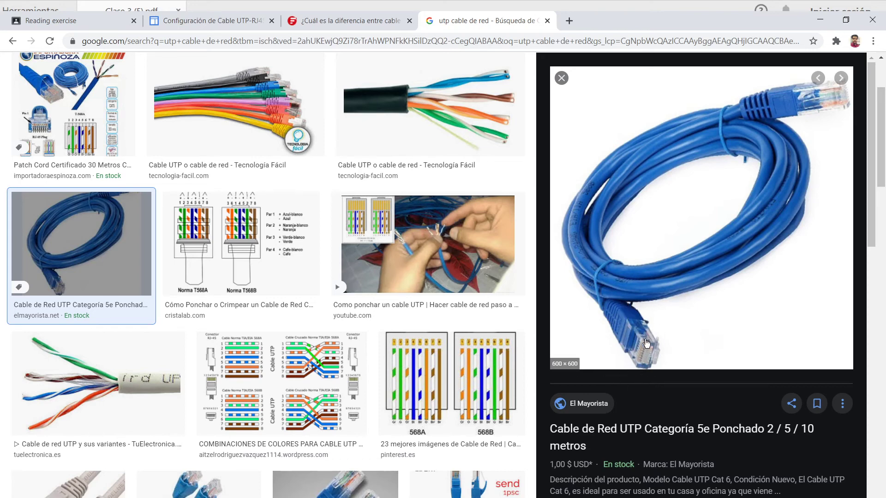
pyautogui.click(328, 13)
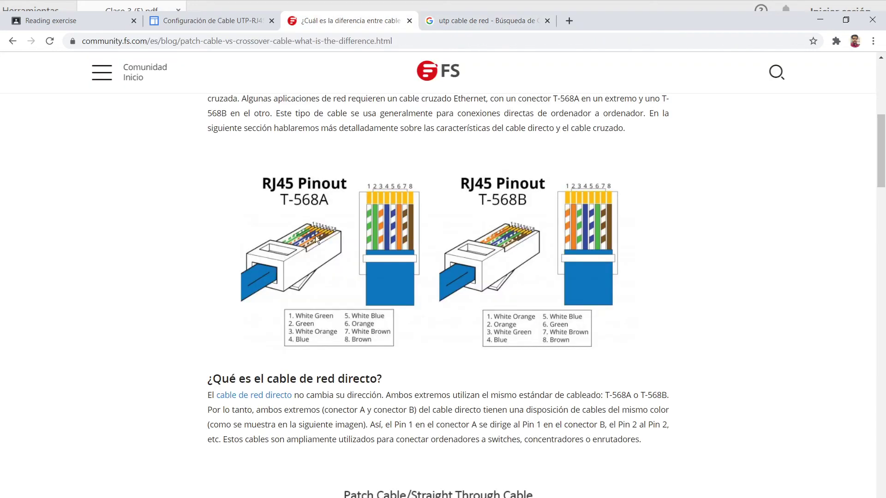
pyautogui.moveTo(881, 122); pyautogui.dragTo(881, 172)
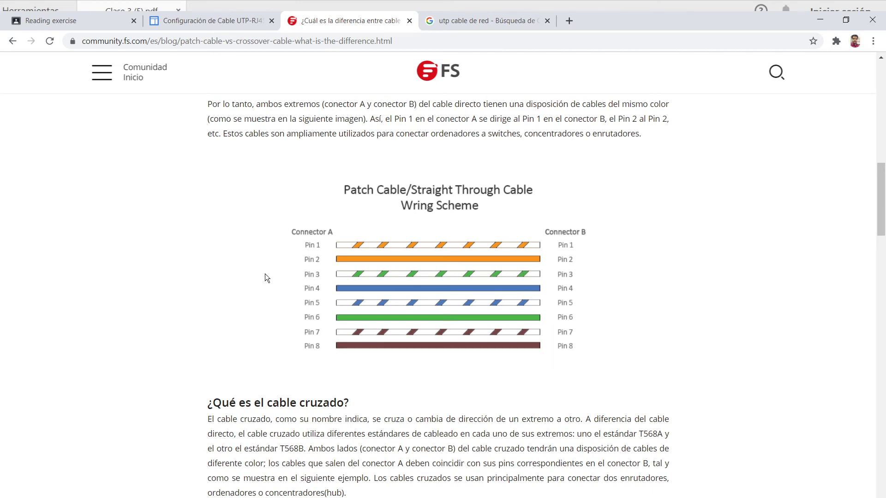
pyautogui.moveTo(881, 211); pyautogui.dragTo(882, 270)
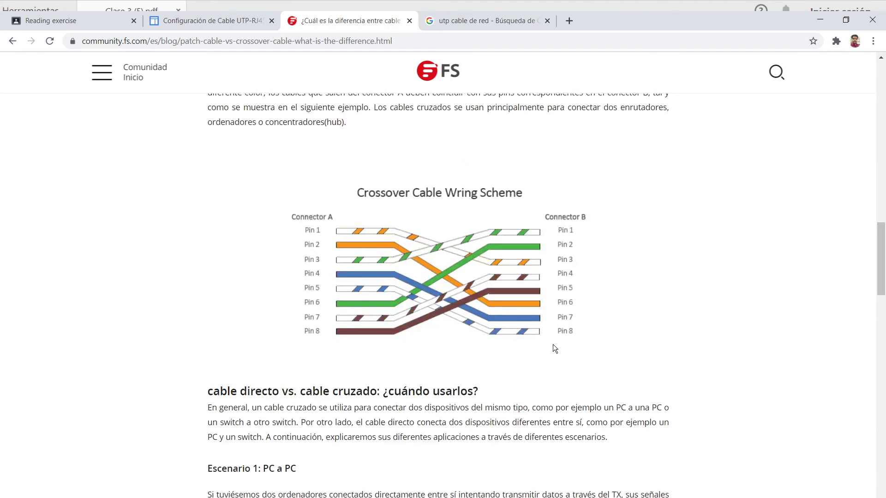
pyautogui.click(457, 20)
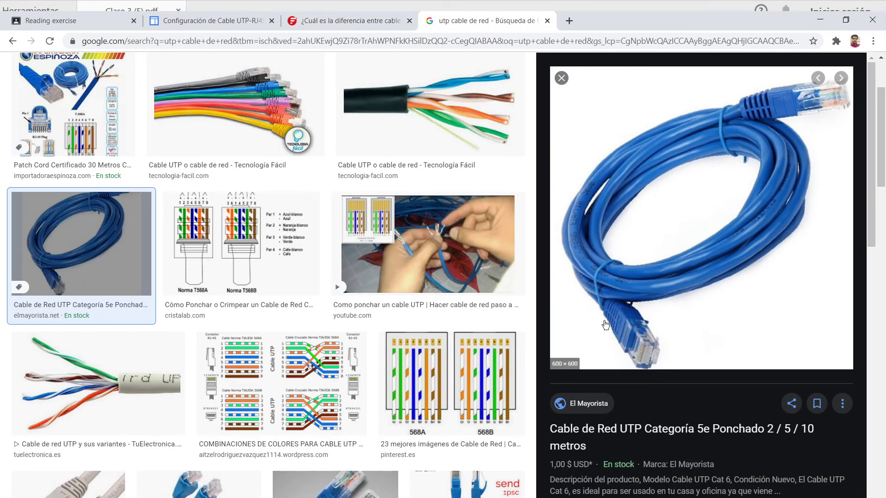
pyautogui.click(207, 14)
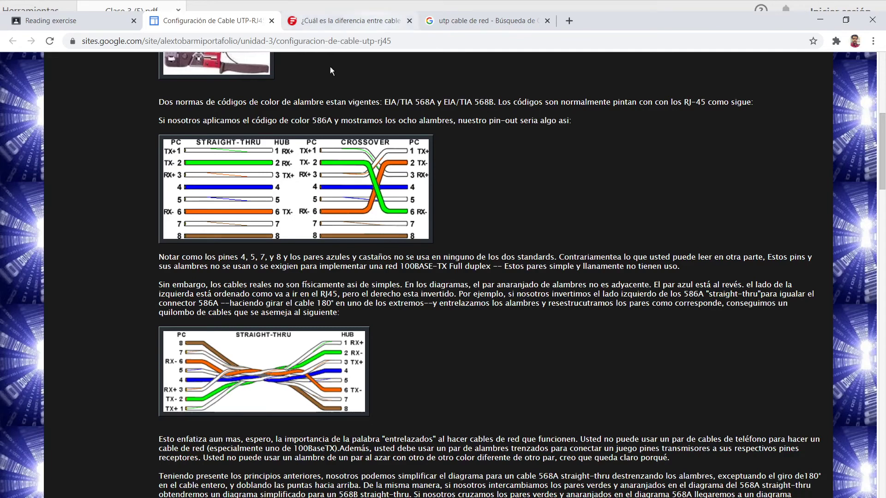
# Read the FS article's three scenarios on using straight-through or crossover cables between PCs and switches, through to the conclusion
pyautogui.click(359, 16)
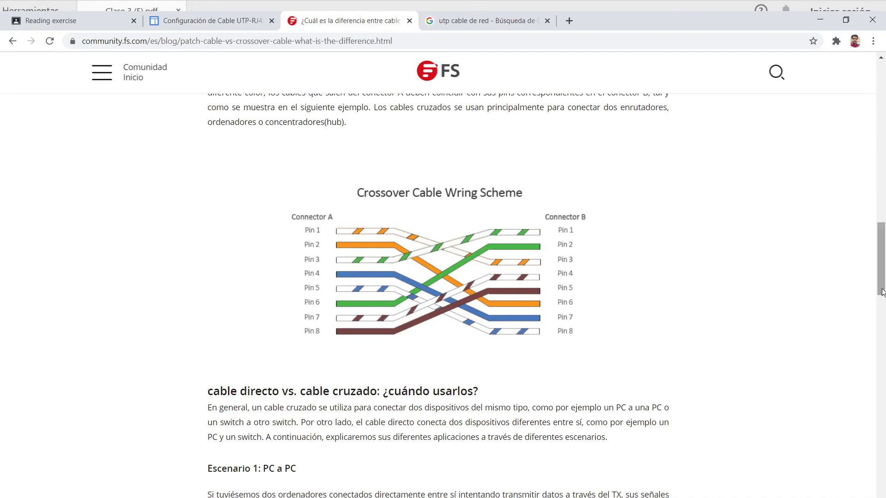
pyautogui.moveTo(881, 272); pyautogui.dragTo(880, 332)
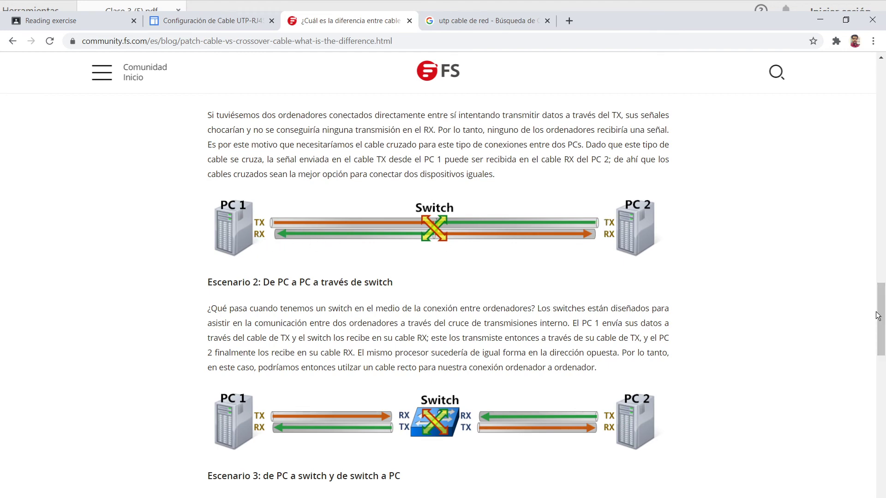
pyautogui.moveTo(883, 325); pyautogui.dragTo(883, 356)
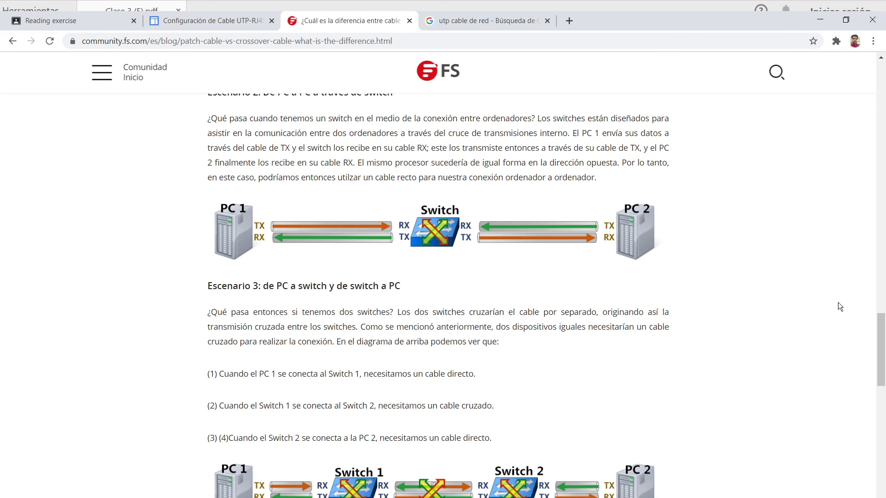
pyautogui.moveTo(883, 336); pyautogui.dragTo(884, 365)
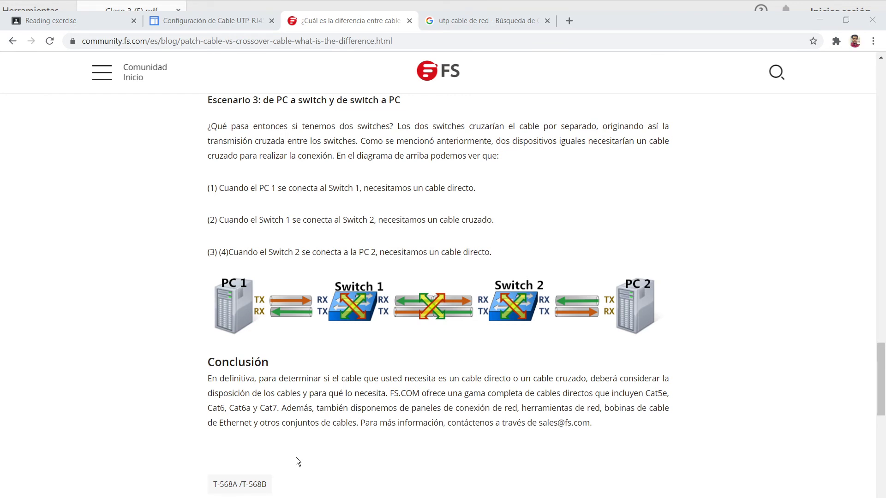
# Switch to Packet Tracer, send a simple PDU from PC5 to Laptop3 with the automatic simulation running, and delete the PDU
pyautogui.hotkey('alt', 'Tab')
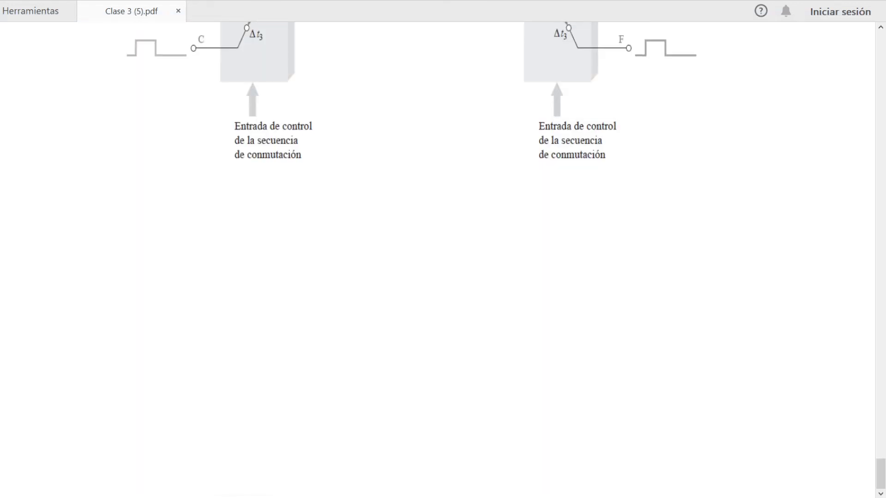
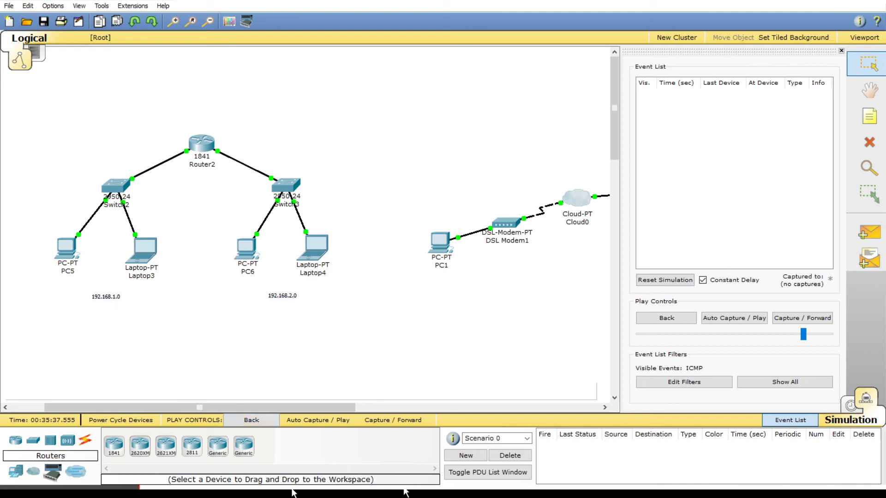
pyautogui.click(294, 492)
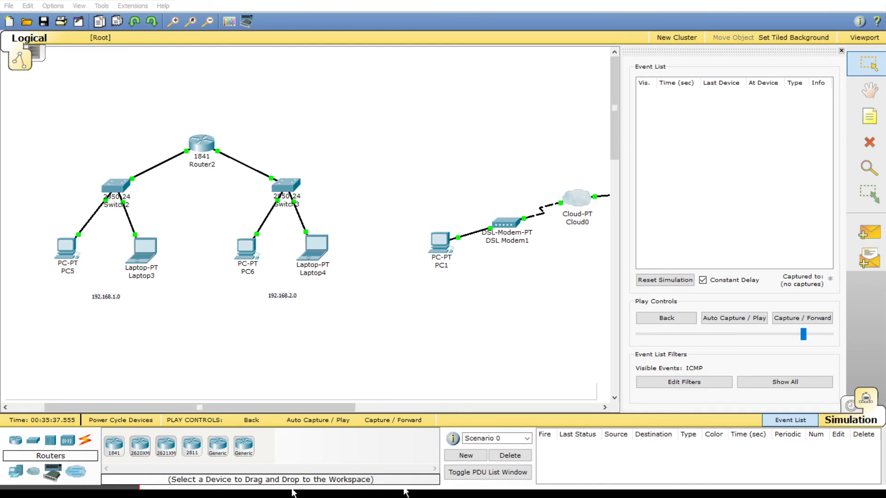
pyautogui.click(406, 493)
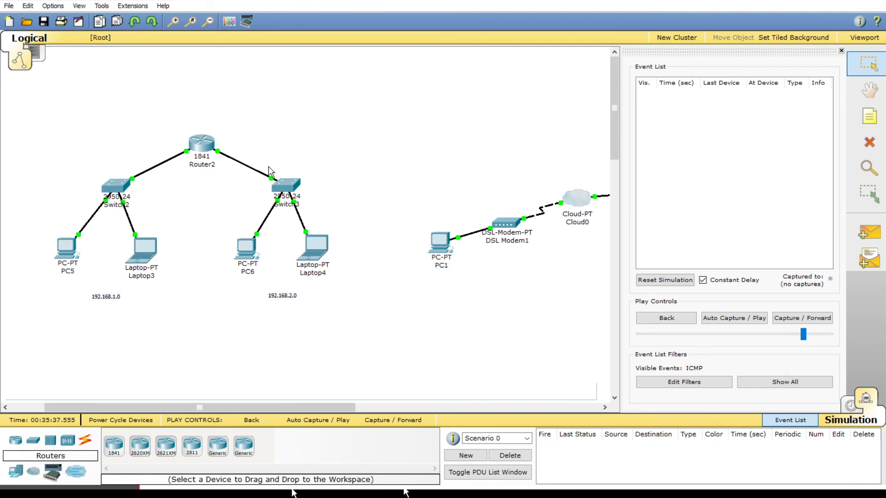
pyautogui.click(867, 232)
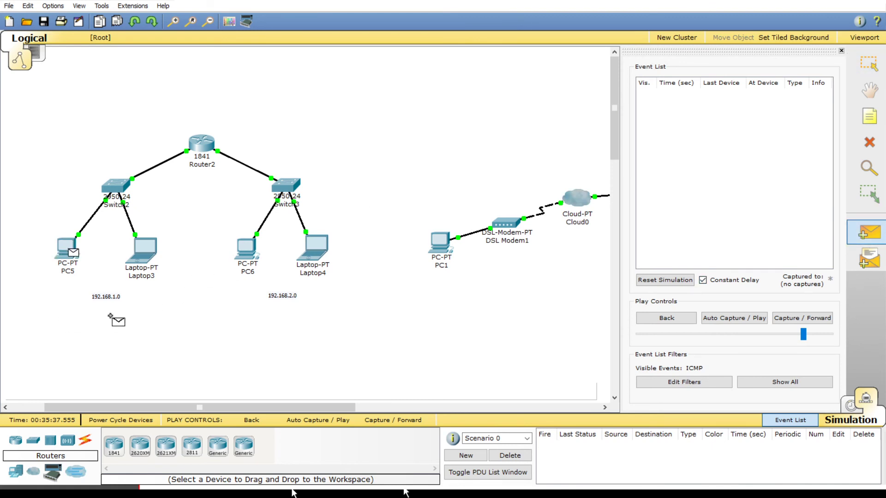
pyautogui.click(141, 252)
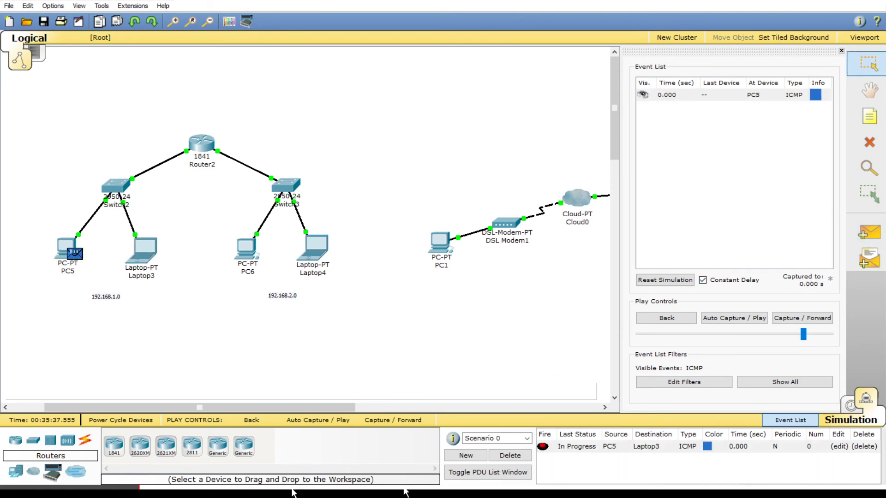
pyautogui.click(734, 319)
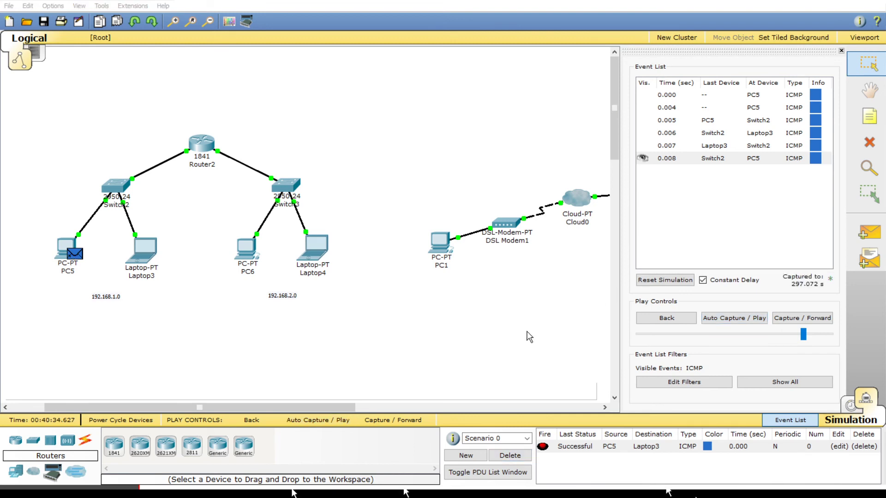
pyautogui.click(543, 446)
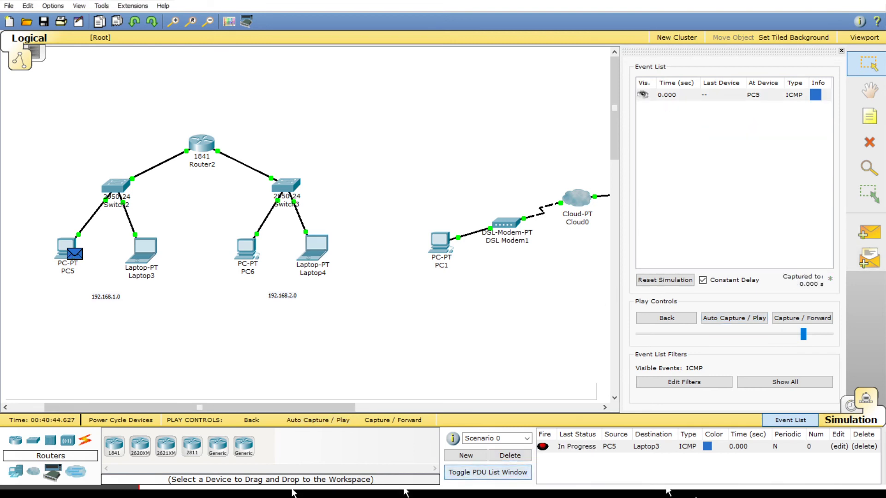
pyautogui.click(510, 455)
# Send a simple PDU from PC5 to PC6, run the automatic simulation, then reset it and delete the PDU
pyautogui.click(869, 233)
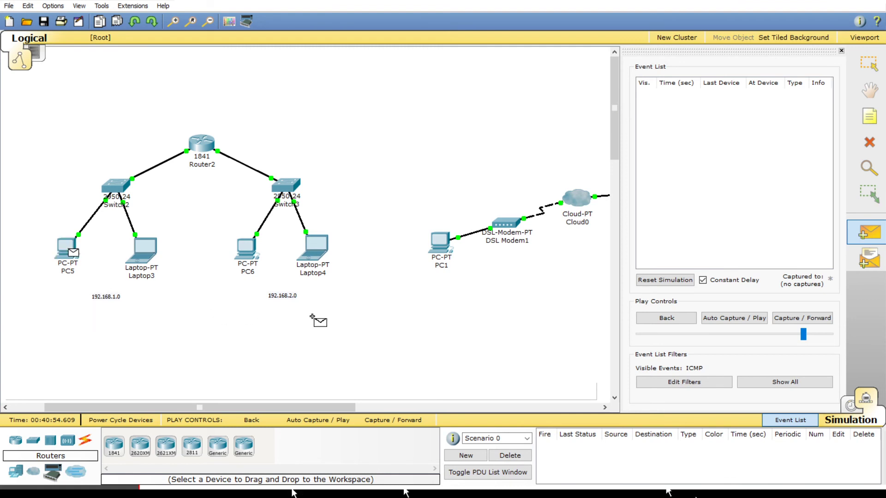
pyautogui.click(247, 249)
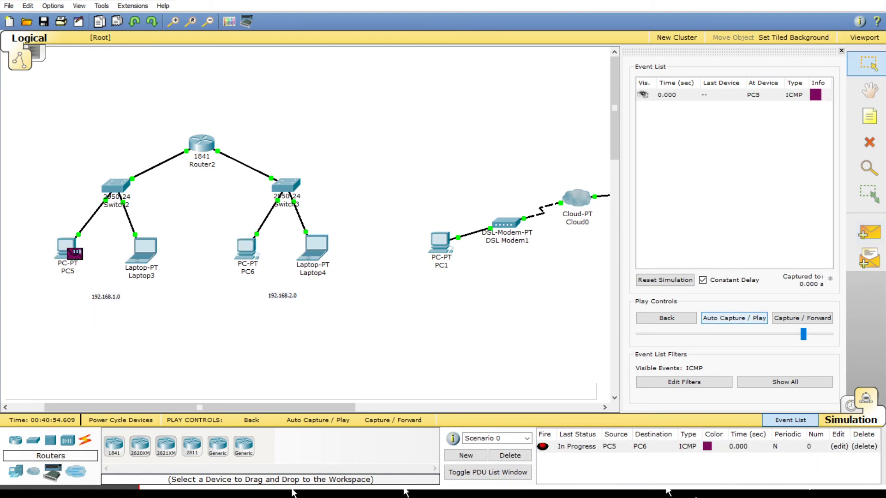
pyautogui.click(734, 318)
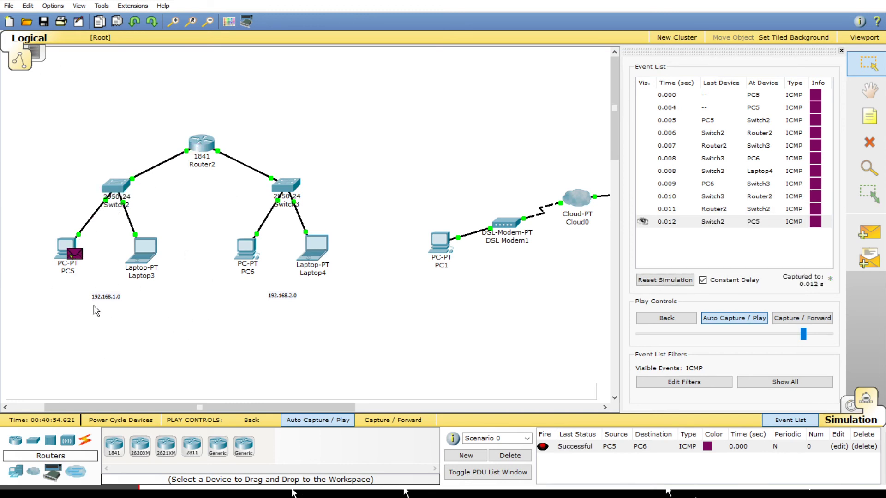
pyautogui.click(732, 318)
pyautogui.click(665, 280)
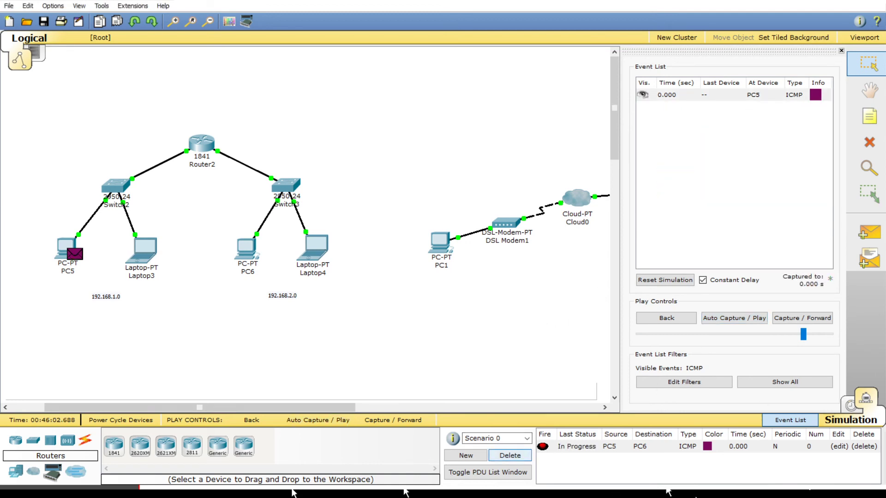
pyautogui.click(510, 456)
# Send the simple PDU from PC5 to PC6 again, run the automatic simulation, and delete the PDU
pyautogui.click(734, 318)
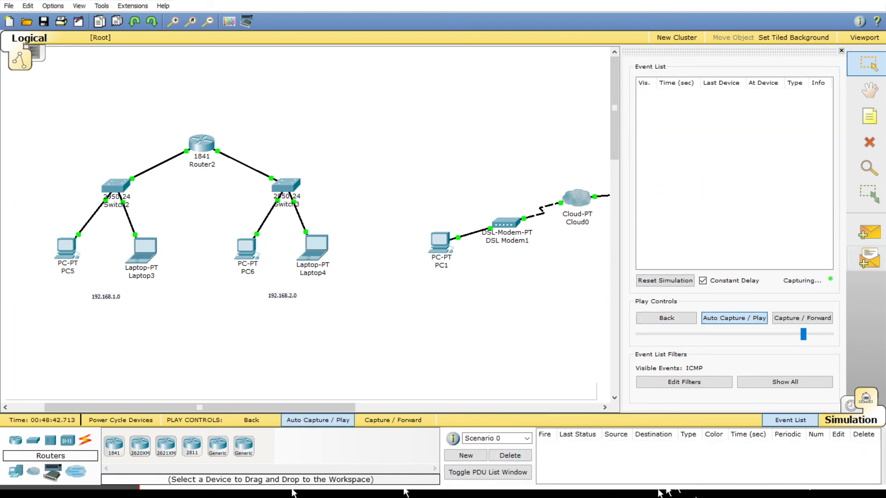
pyautogui.click(869, 233)
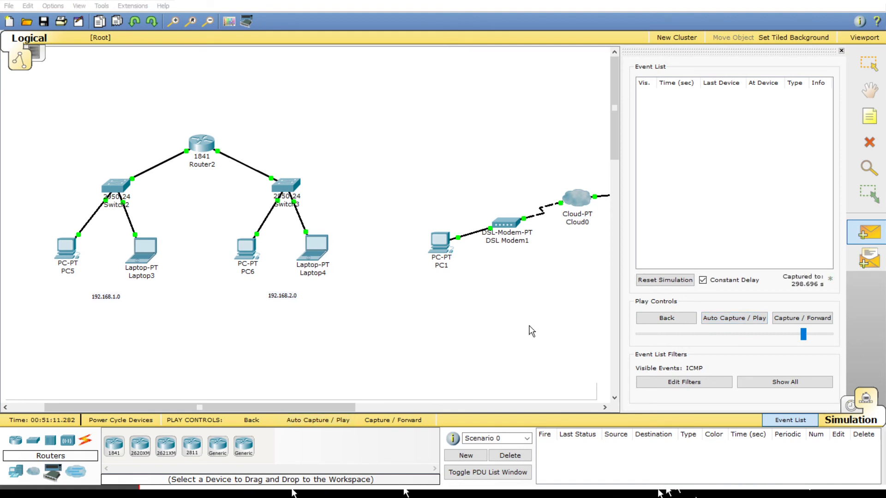
pyautogui.click(66, 248)
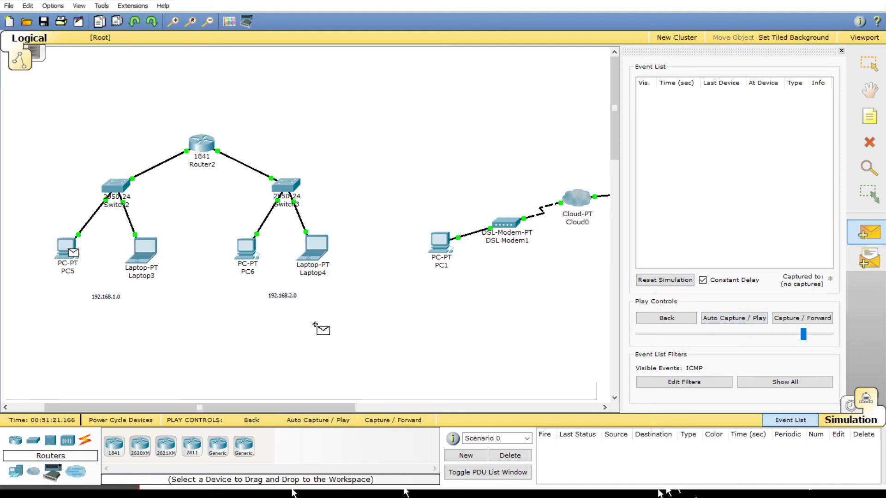
pyautogui.click(246, 248)
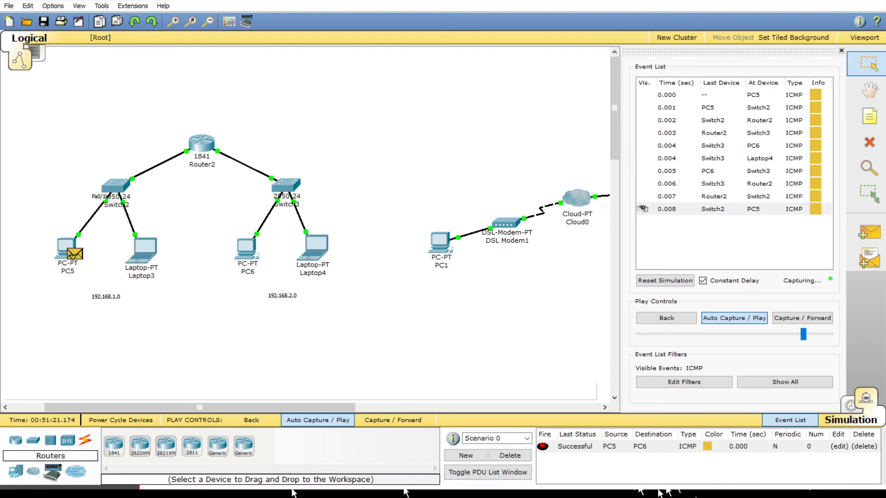
pyautogui.click(510, 455)
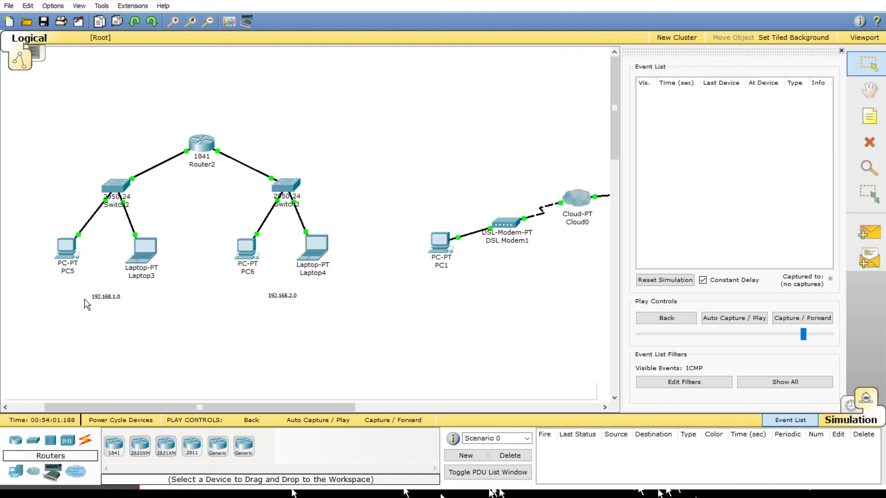
# Inspect the device windows of PC5, PC6 and Router2, closing each one after viewing it
pyautogui.click(67, 248)
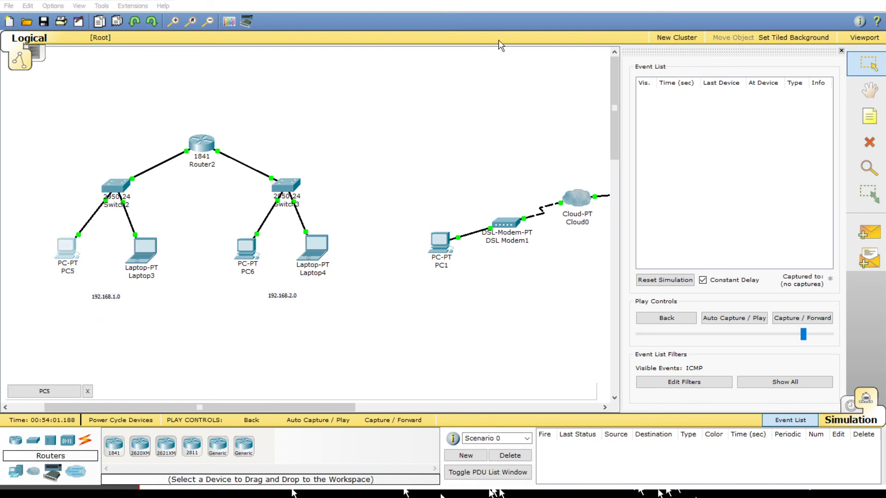
pyautogui.hotkey('alt', 'F4')
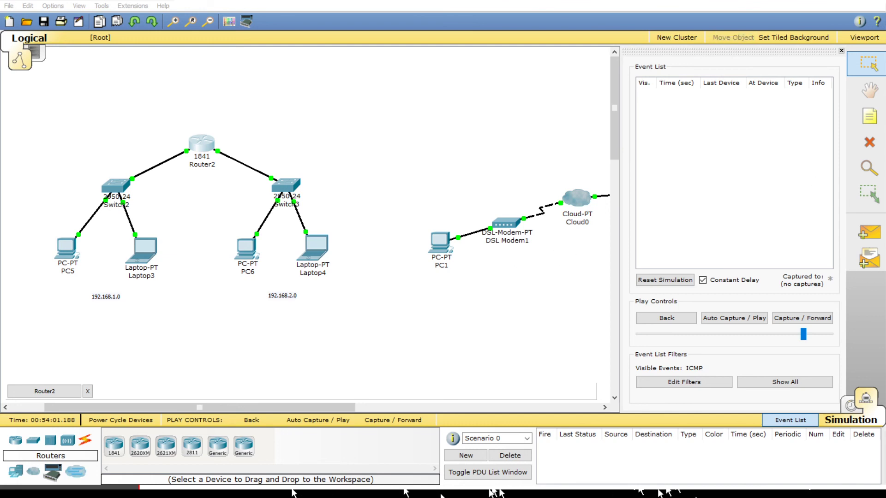
pyautogui.click(400, 146)
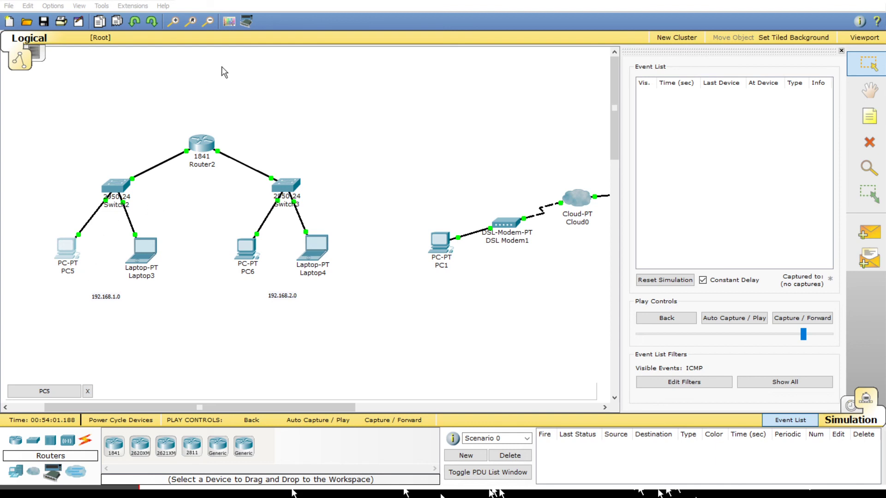
pyautogui.click(874, 1)
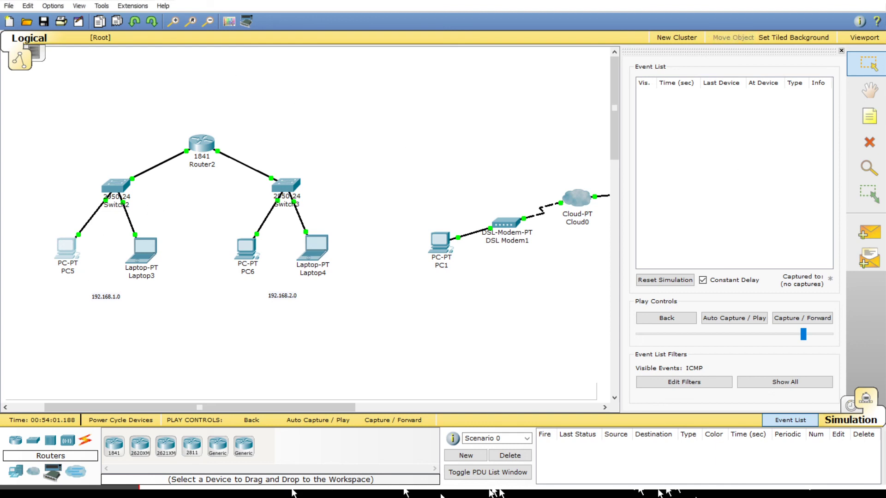
pyautogui.click(247, 249)
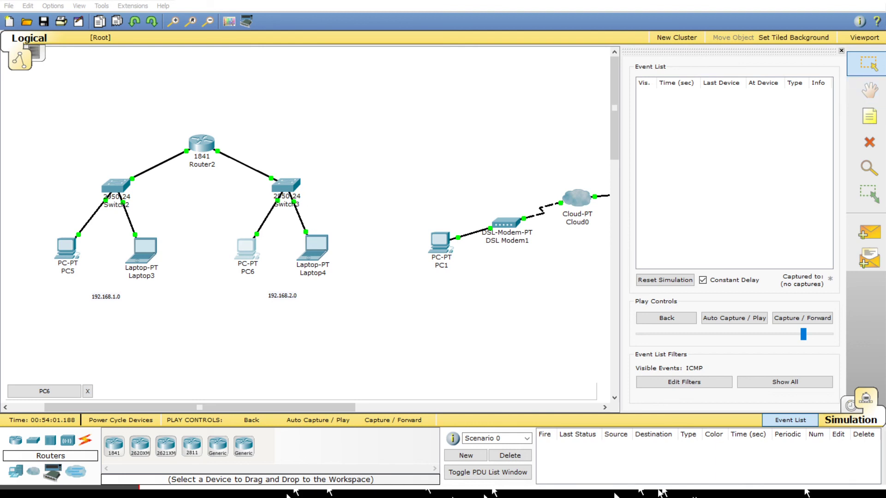
pyautogui.hotkey('alt', 'F4')
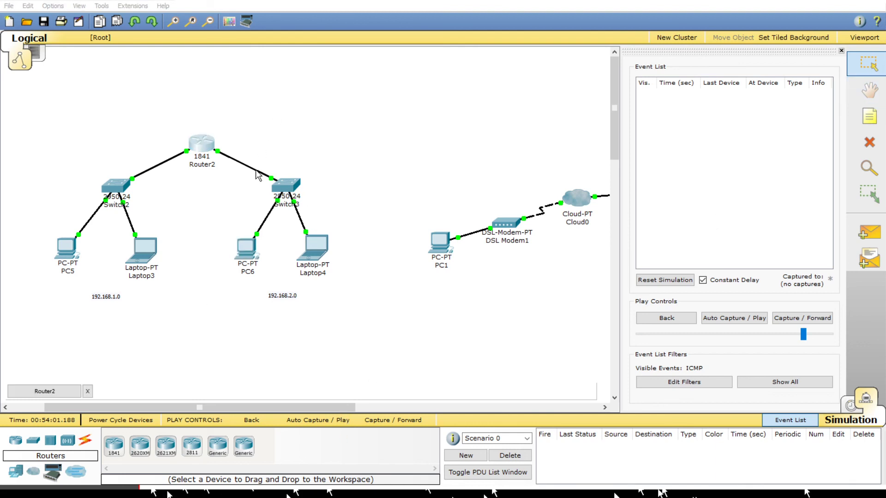
pyautogui.hotkey('alt', 'F4')
# Delete Router2 and link Switch2 directly to Switch3 with the automatically chosen connection type
pyautogui.press('Delete')
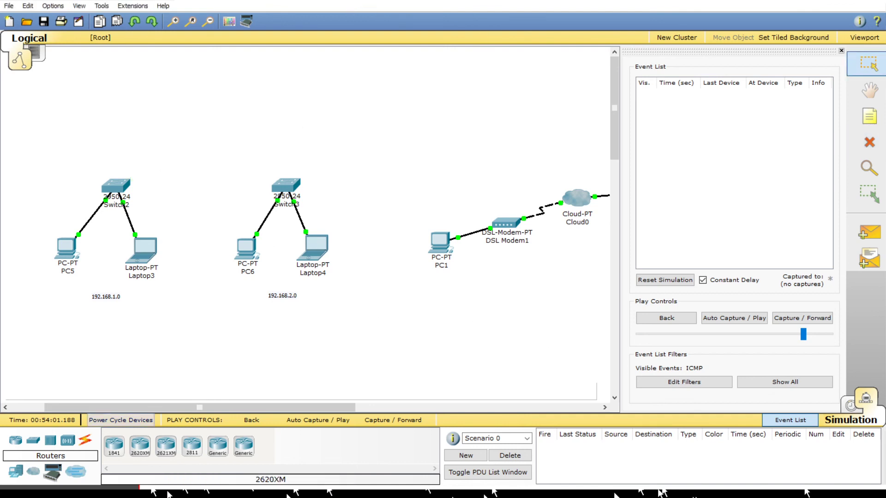
pyautogui.click(85, 440)
pyautogui.click(114, 446)
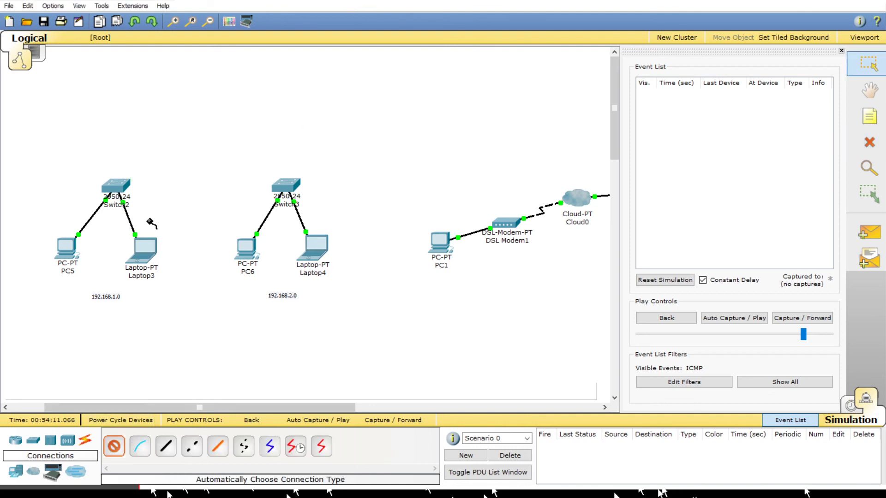
pyautogui.click(116, 185)
pyautogui.click(286, 185)
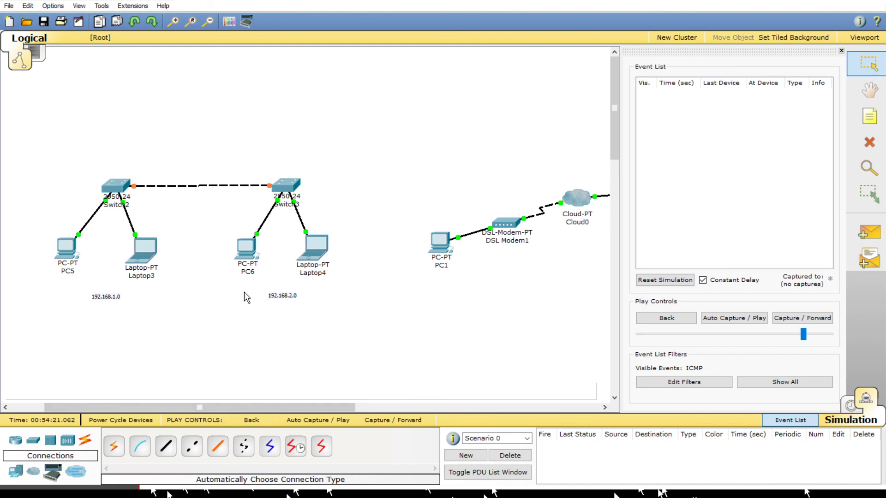
# Send a simple PDU from PC5 to PC6 across the linked switches, run the automatic simulation, and delete the PDU
pyautogui.click(869, 233)
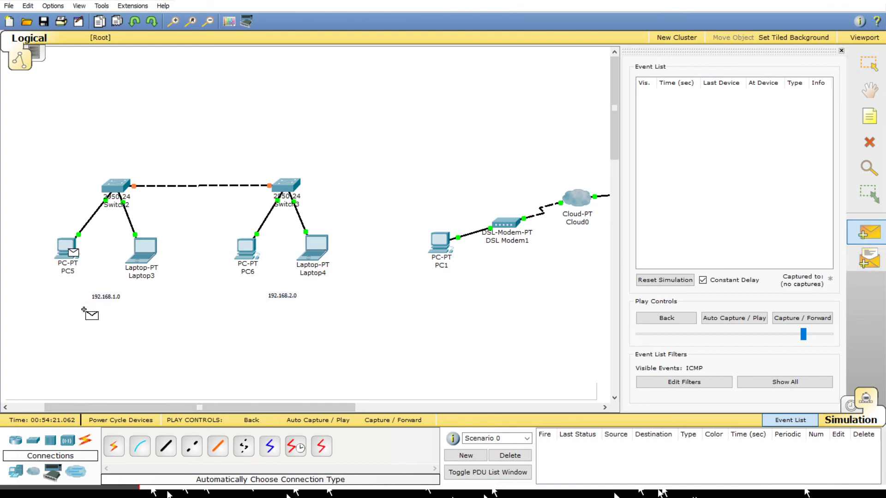
pyautogui.click(247, 249)
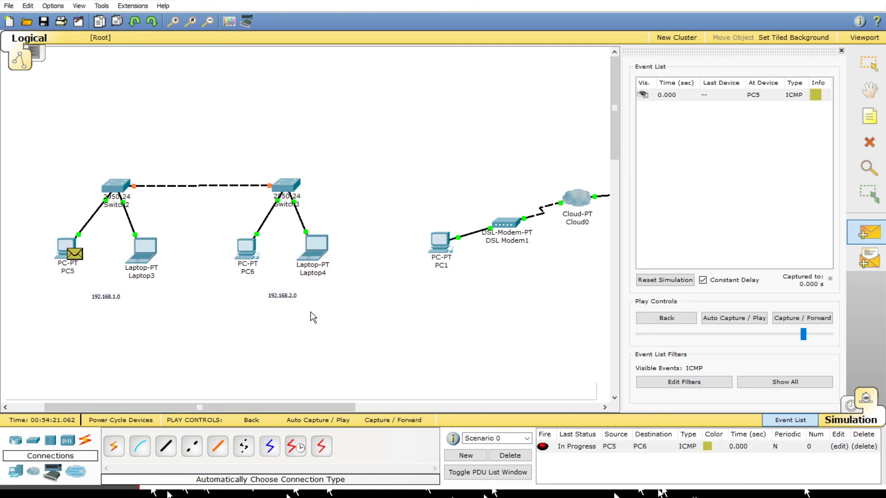
pyautogui.hotkey('alt', 'p')
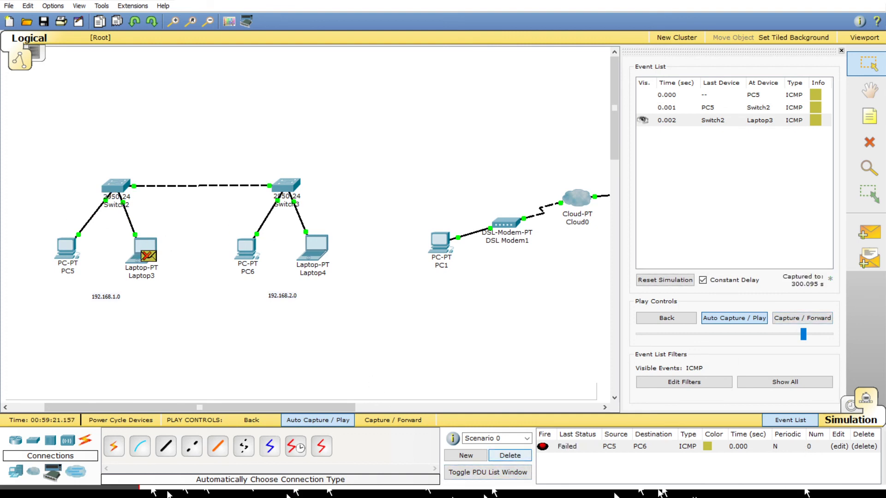
pyautogui.click(510, 455)
# Repeat the PC5 to PC6 simple PDU with the automatic simulation, stop the playback, fire the PDU again, and delete it
pyautogui.click(868, 233)
pyautogui.click(67, 247)
pyautogui.click(246, 248)
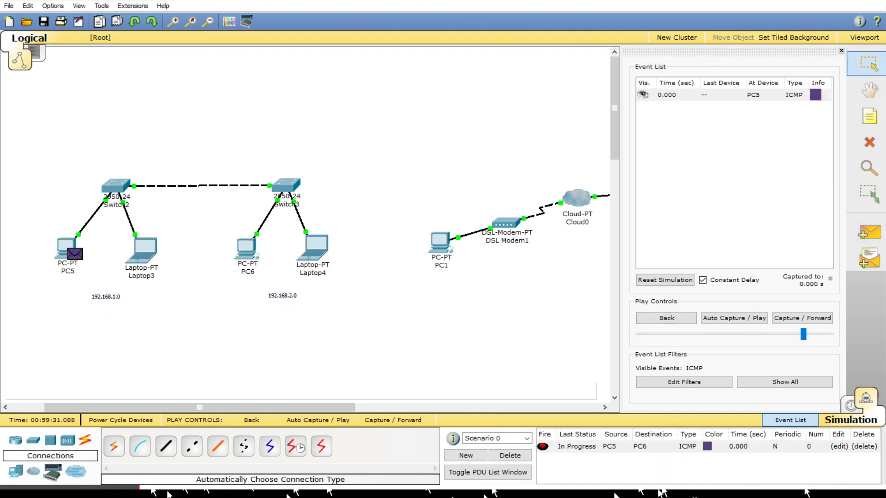
pyautogui.click(734, 318)
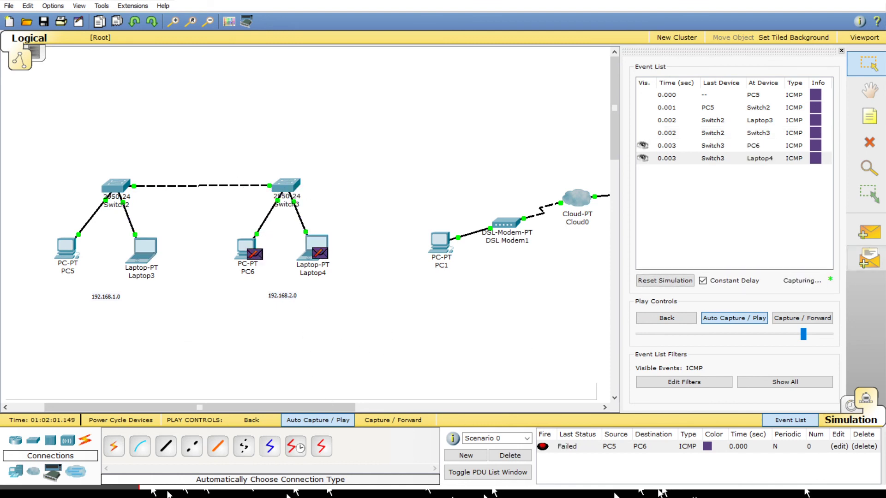
pyautogui.click(735, 318)
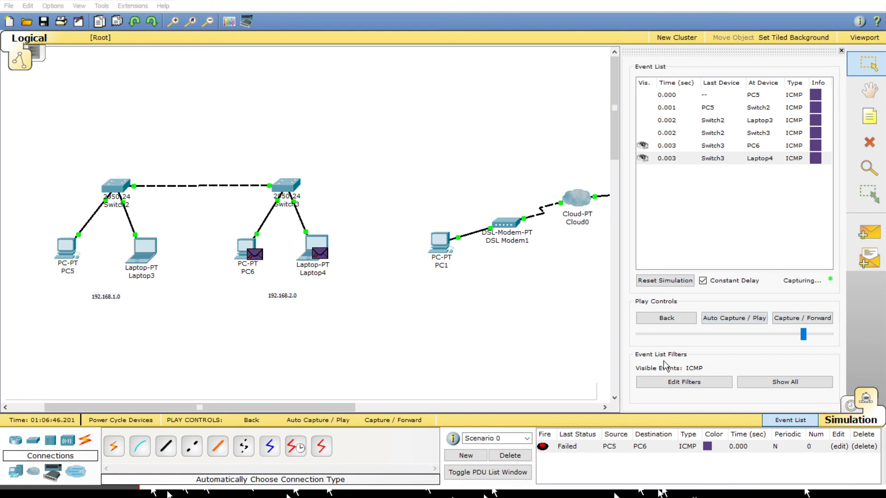
pyautogui.click(542, 447)
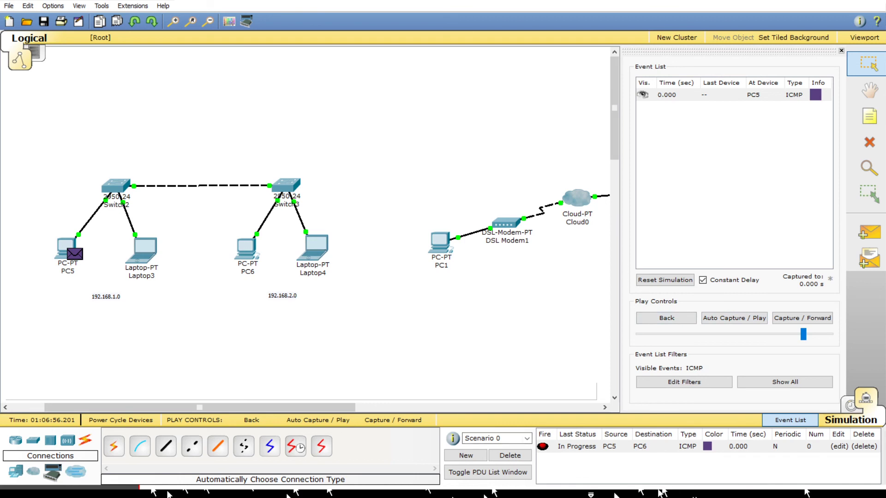
pyautogui.click(510, 455)
# Create another simple PDU from PC5 to PC6, play the automatic simulation twice, and delete the PDU
pyautogui.click(870, 232)
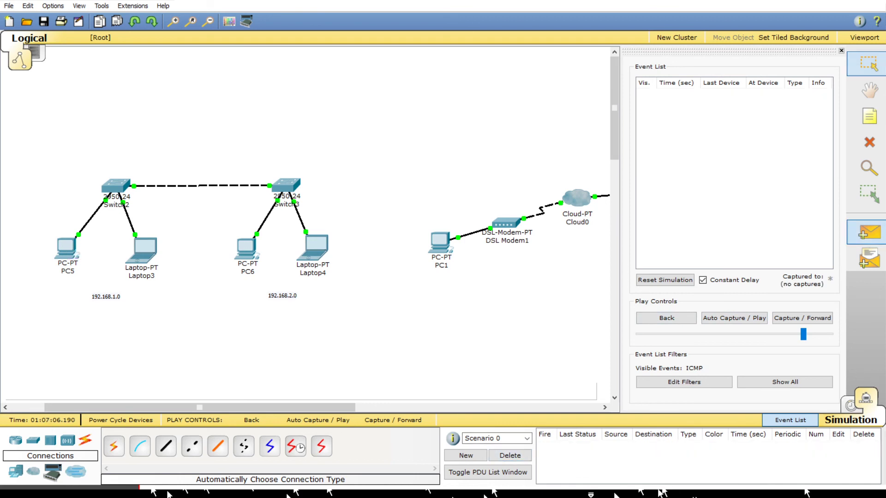
pyautogui.click(67, 249)
pyautogui.click(248, 249)
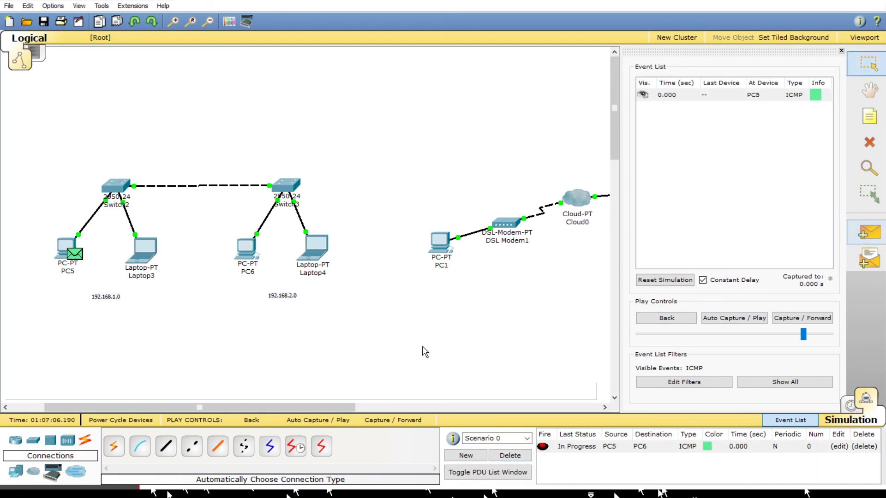
pyautogui.click(733, 318)
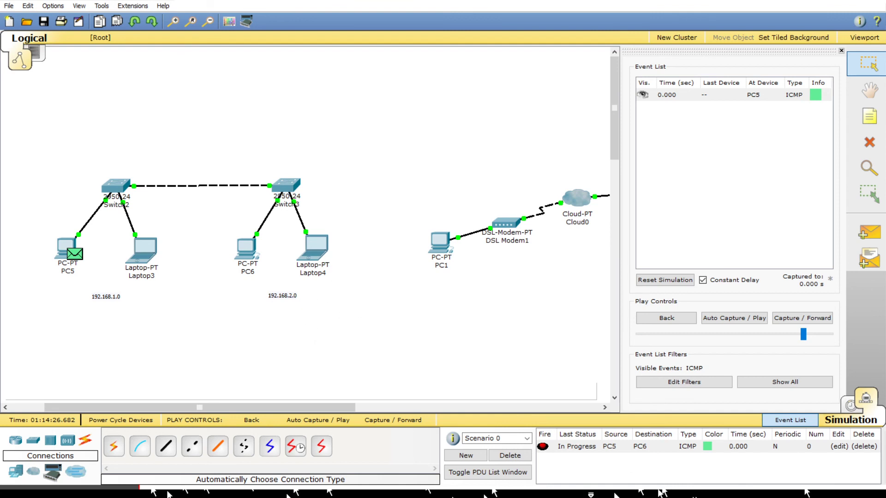
pyautogui.click(733, 318)
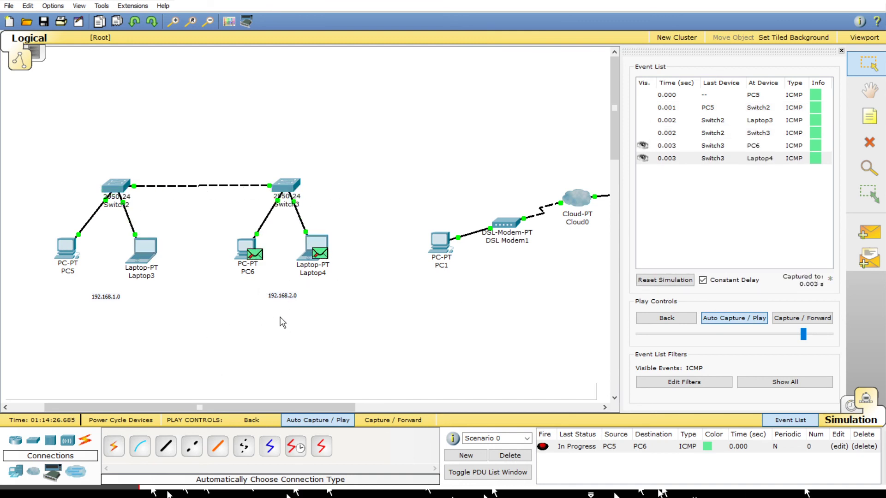
pyautogui.click(509, 455)
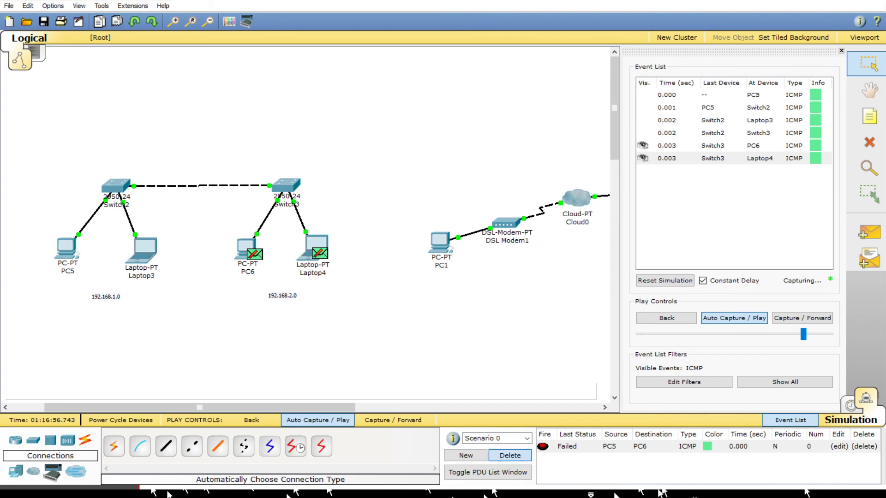
# Send a simple PDU from Laptop3 to PC5, run the automatic simulation, and delete the PDU
pyautogui.click(869, 232)
pyautogui.click(144, 249)
pyautogui.click(67, 249)
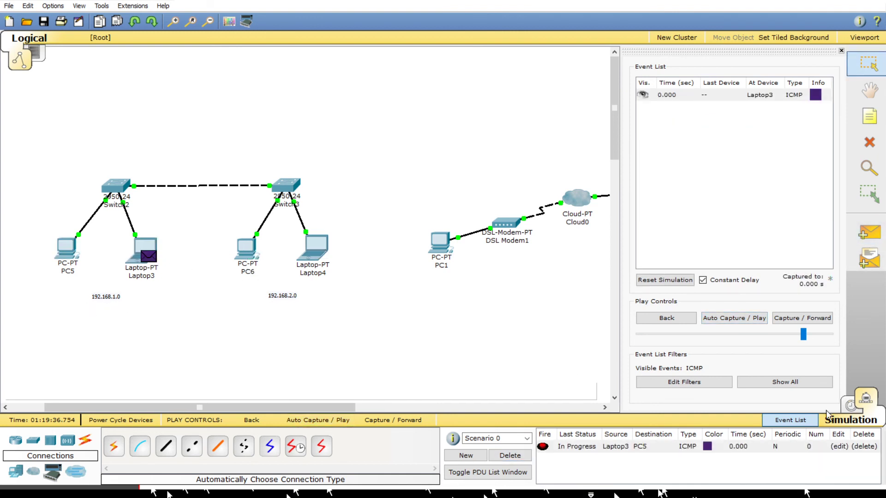
pyautogui.hotkey('alt', 'p')
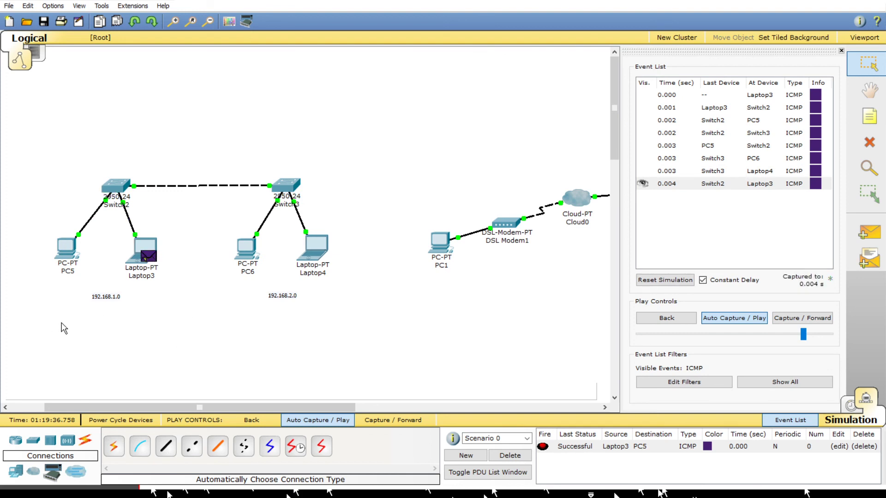
pyautogui.click(510, 456)
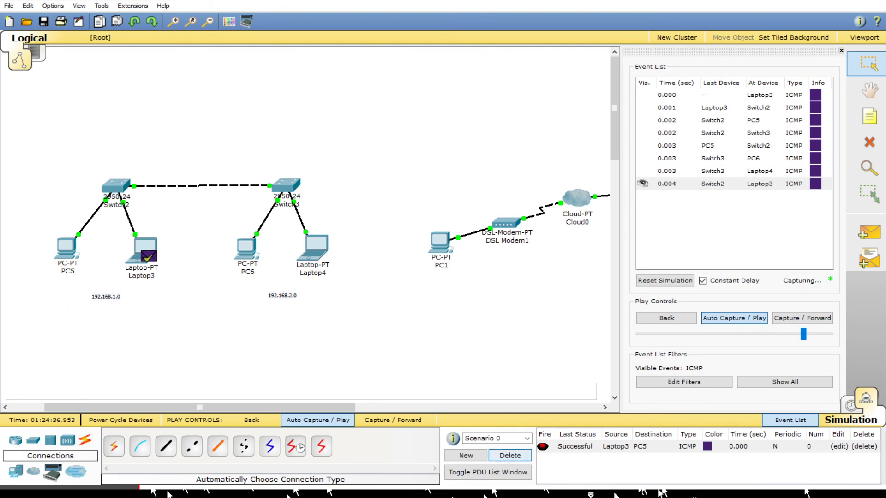
# View the WAN emulation devices and PC1's device window beside the DSL modem and cloud network, and close the window
pyautogui.hscroll(5, 304, 221)
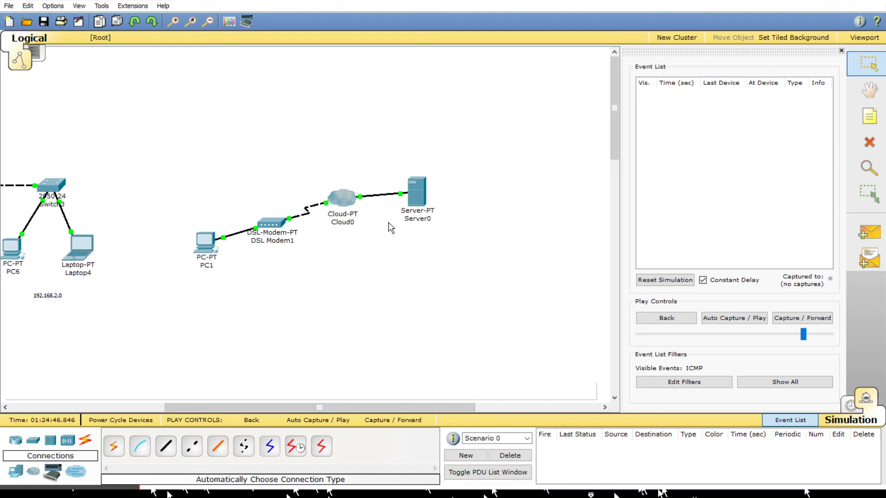
pyautogui.click(33, 471)
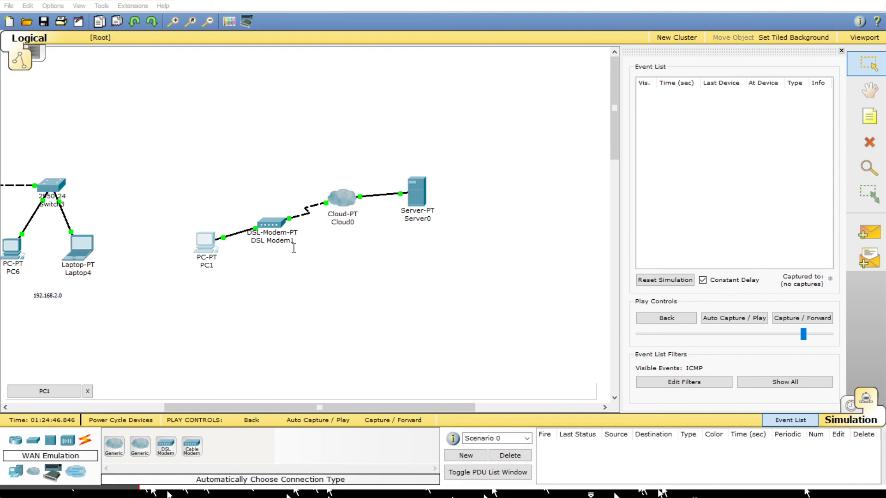
pyautogui.click(537, 90)
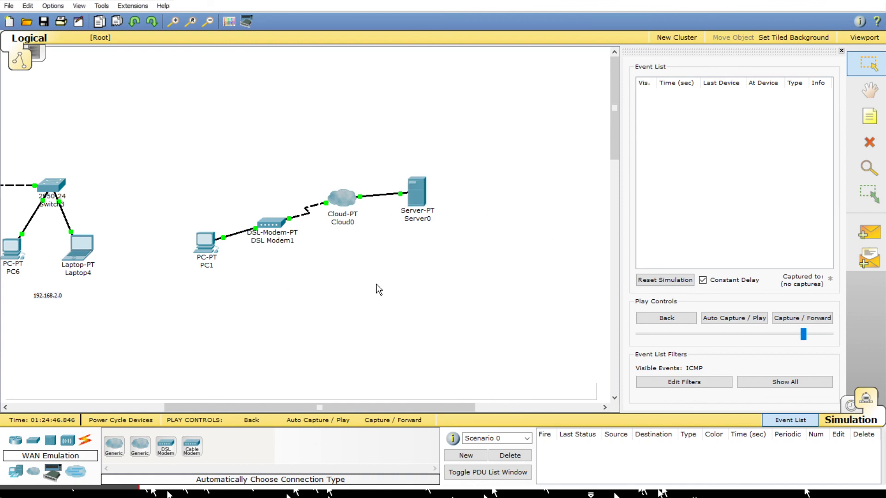
# Send a simple PDU from PC1 to Server0 through the DSL modem and cloud, run the automatic simulation, and delete the PDU
pyautogui.click(870, 233)
pyautogui.click(205, 243)
pyautogui.click(418, 193)
pyautogui.click(734, 318)
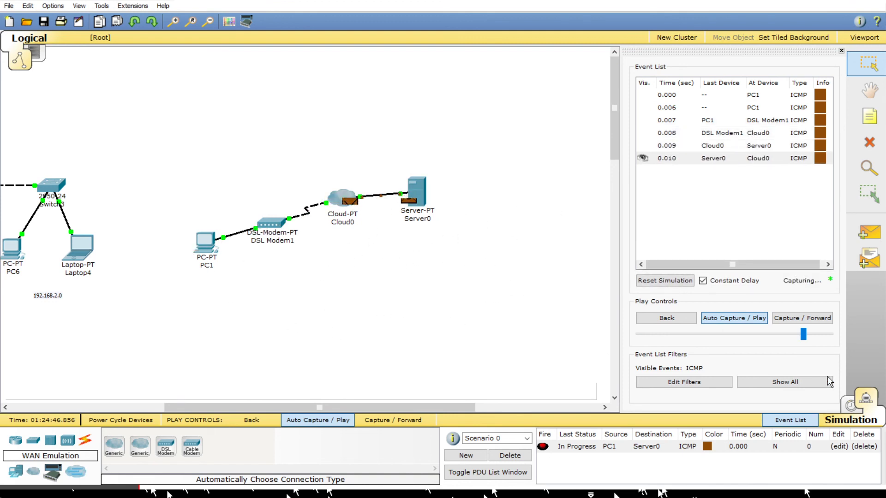
pyautogui.click(510, 456)
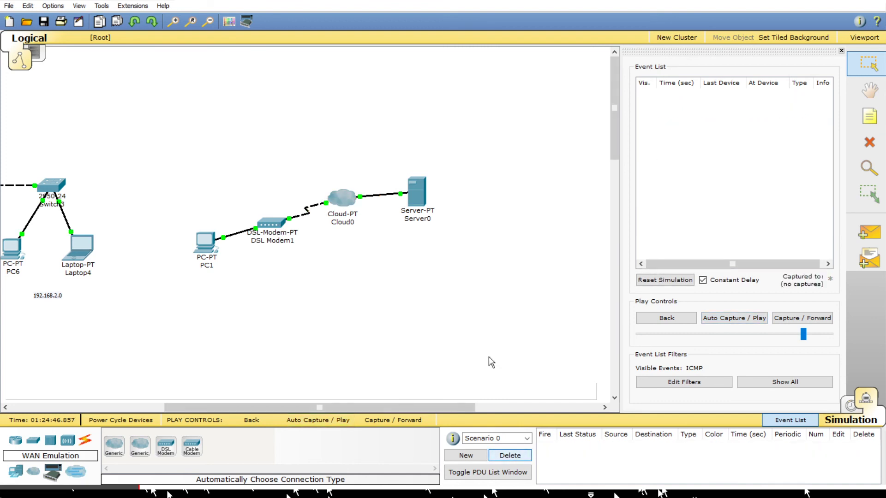